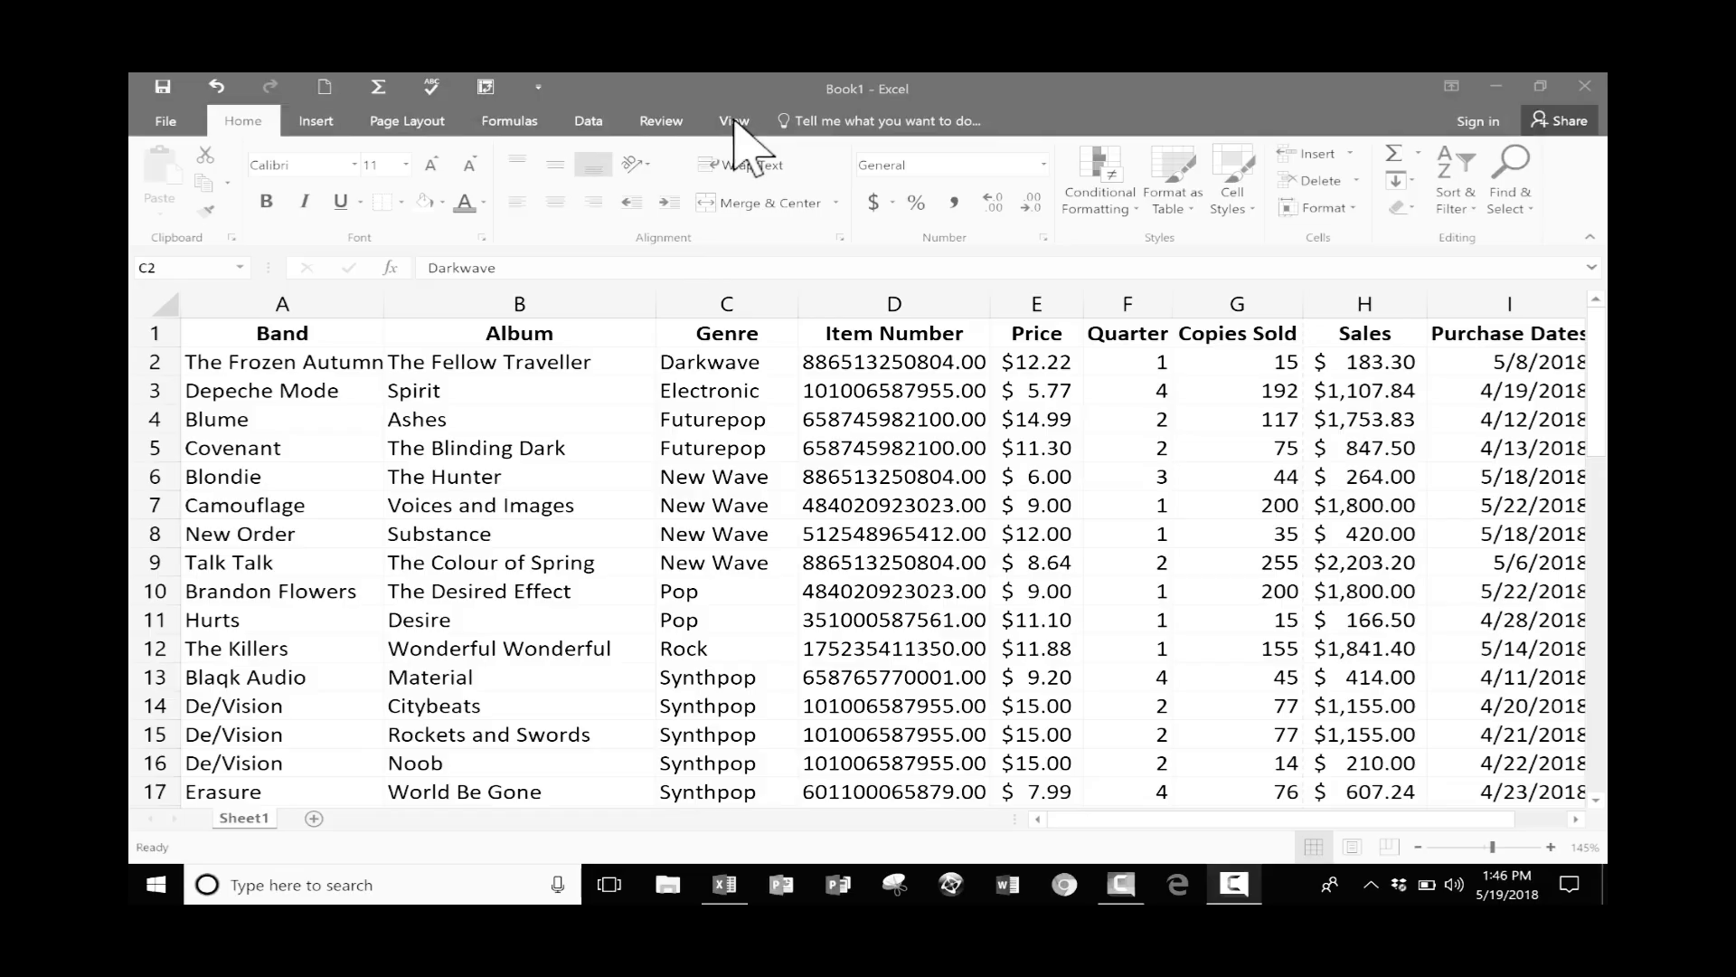
- Show the available Freeze Panes options and close the list without choosing one
left_click(735, 121)
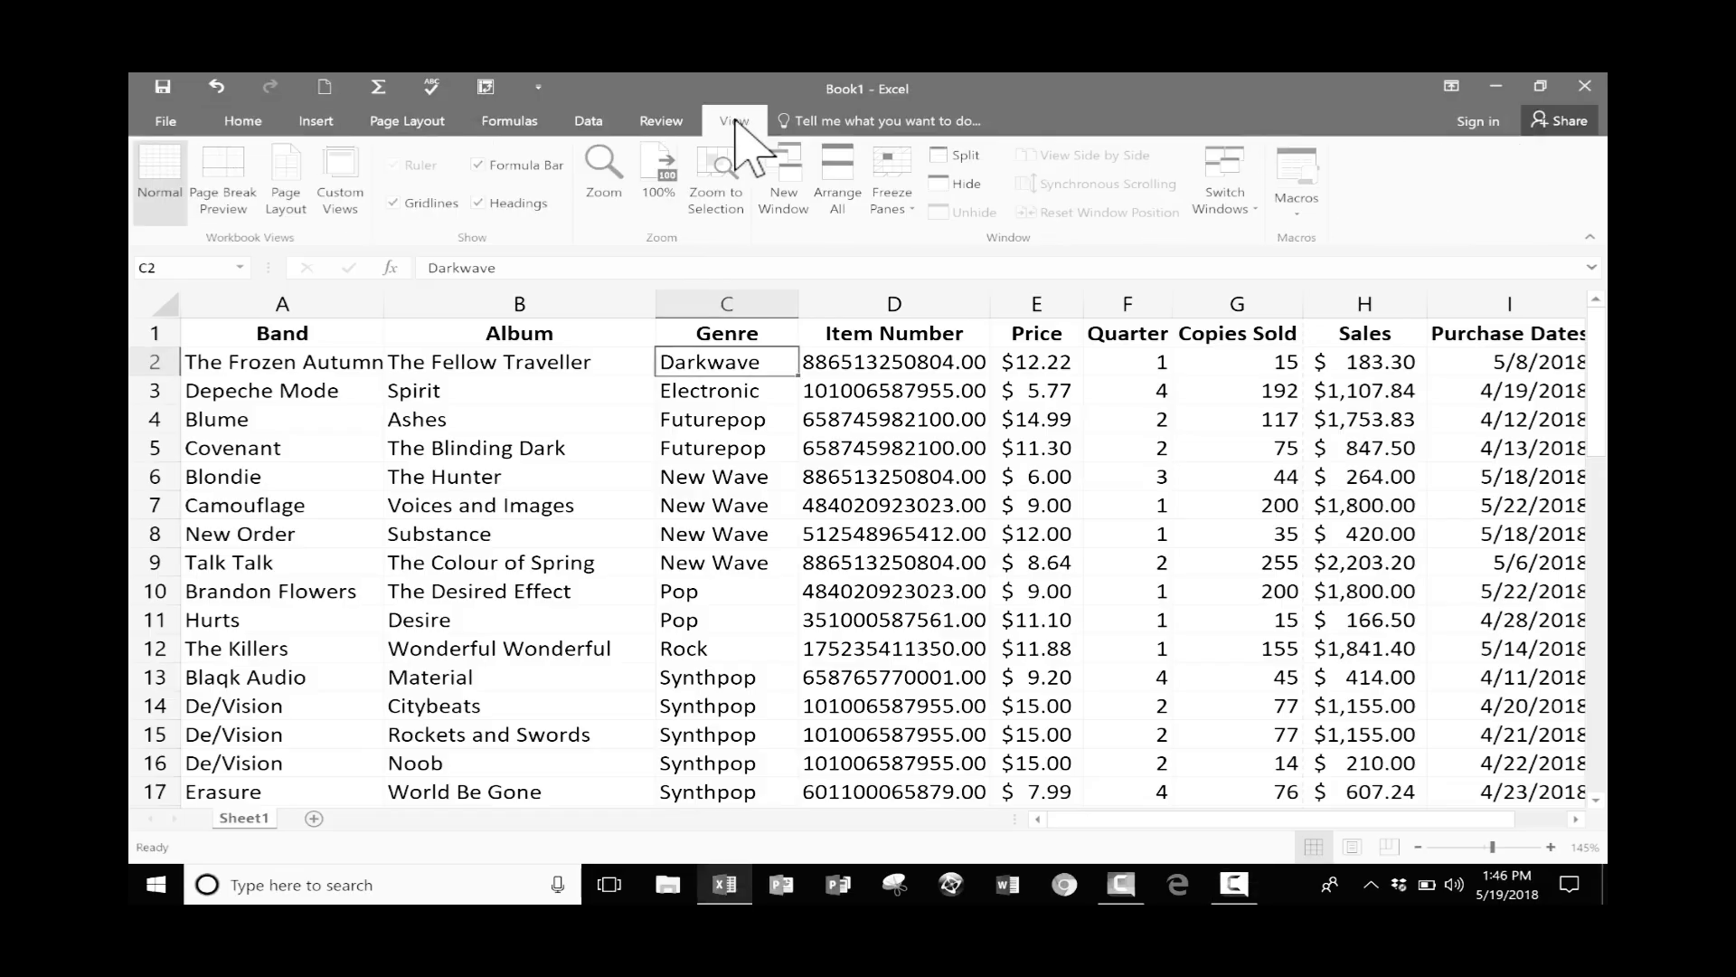
left_click(914, 203)
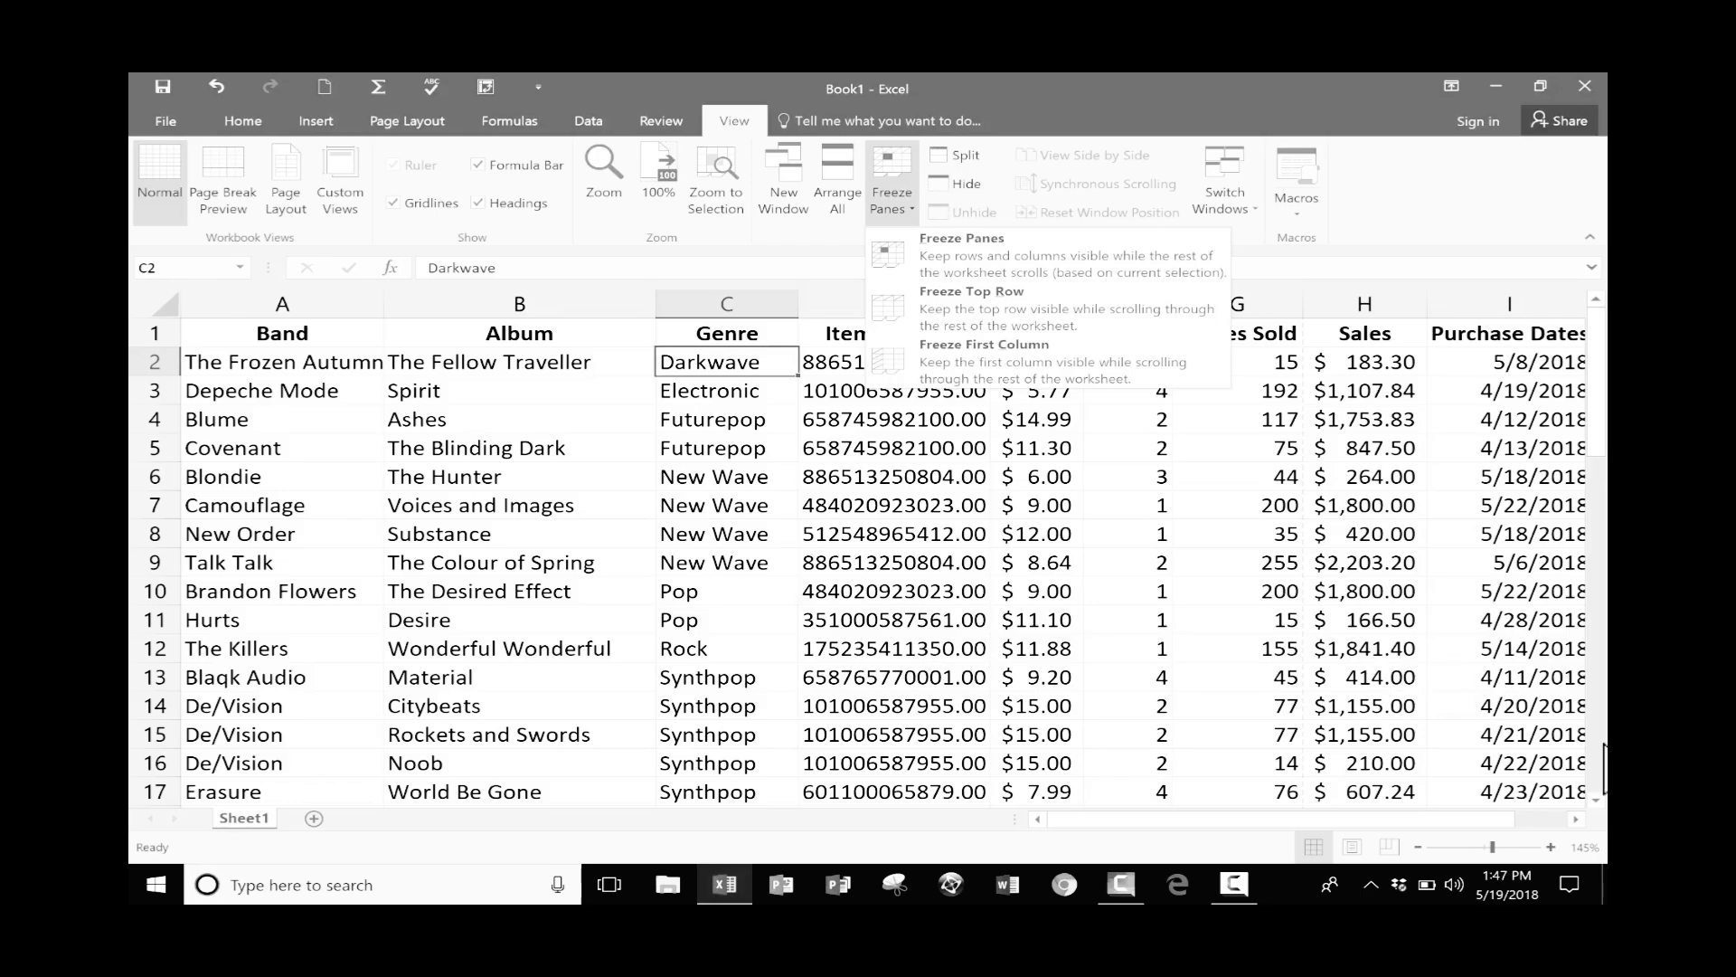
left_click(1033, 640)
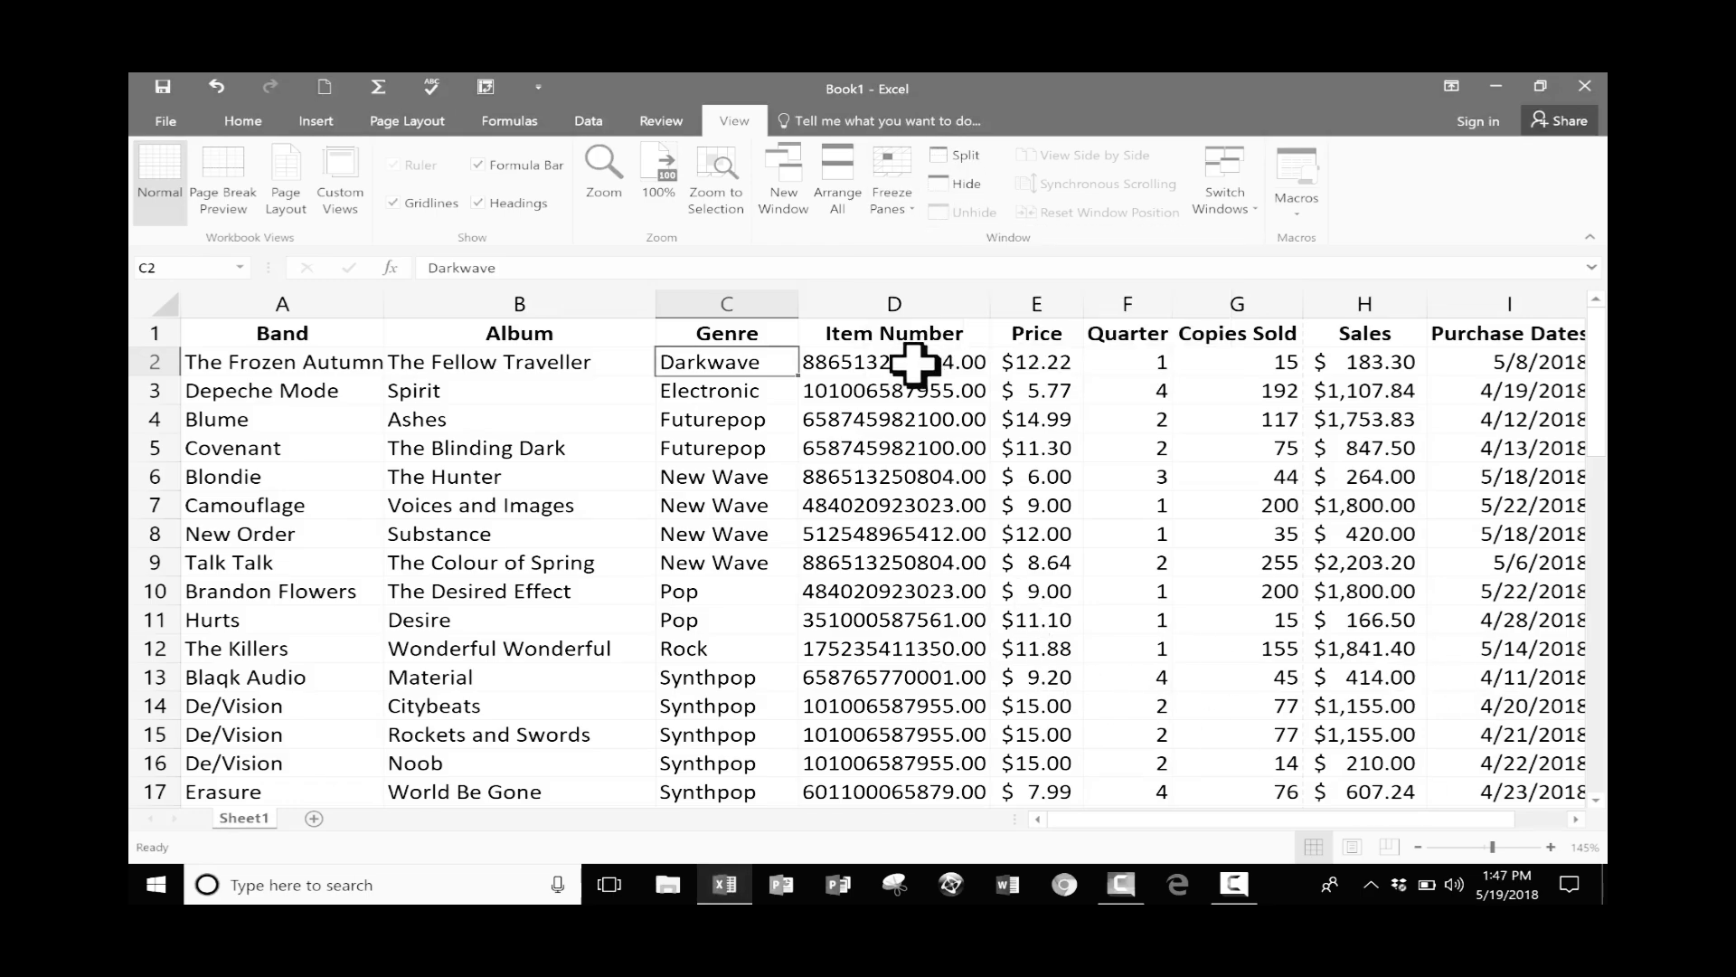
left_click(622, 510)
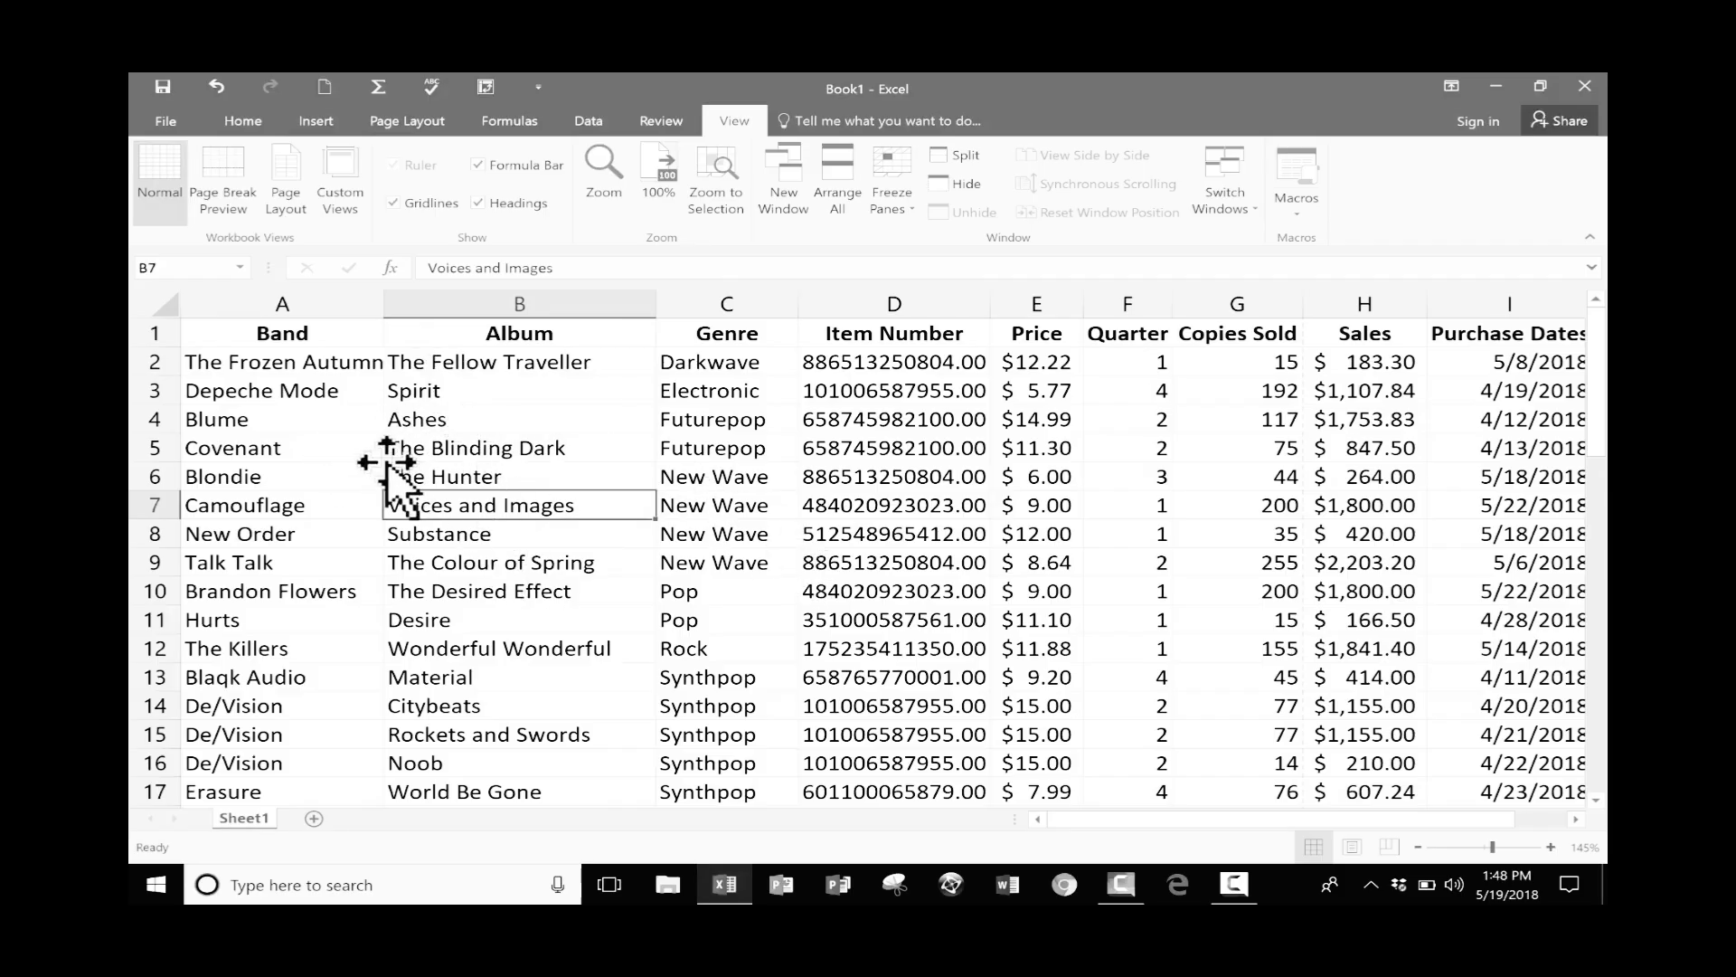
left_click(290, 529)
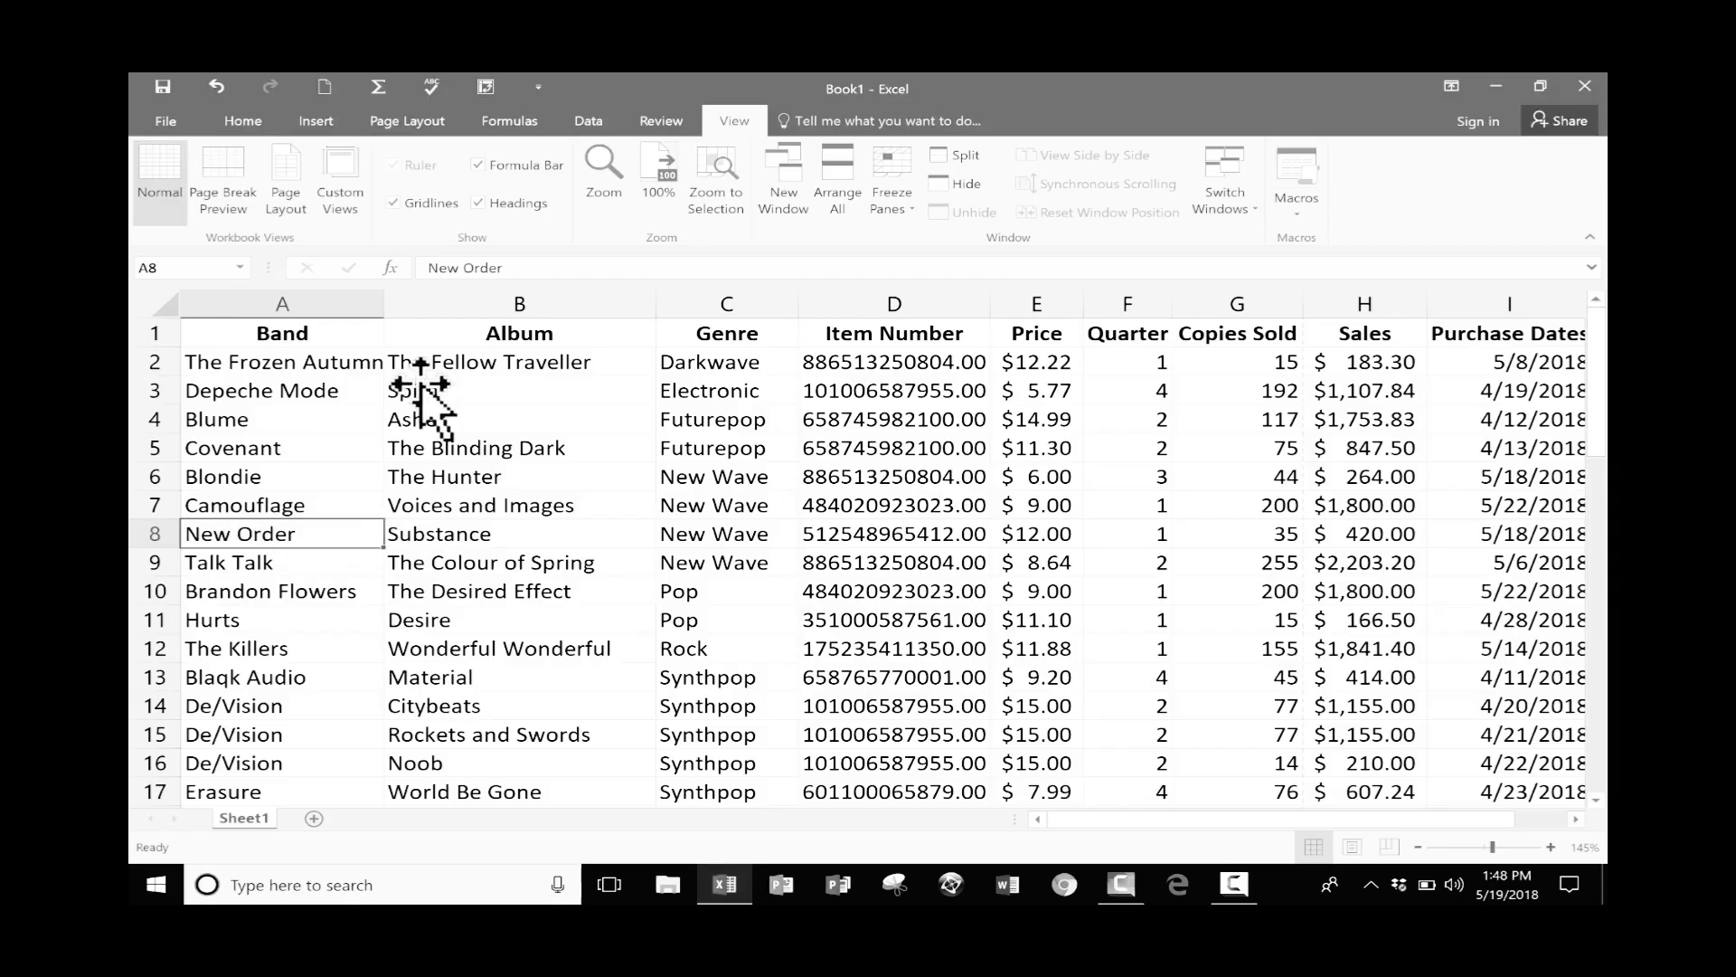
left_click(337, 394)
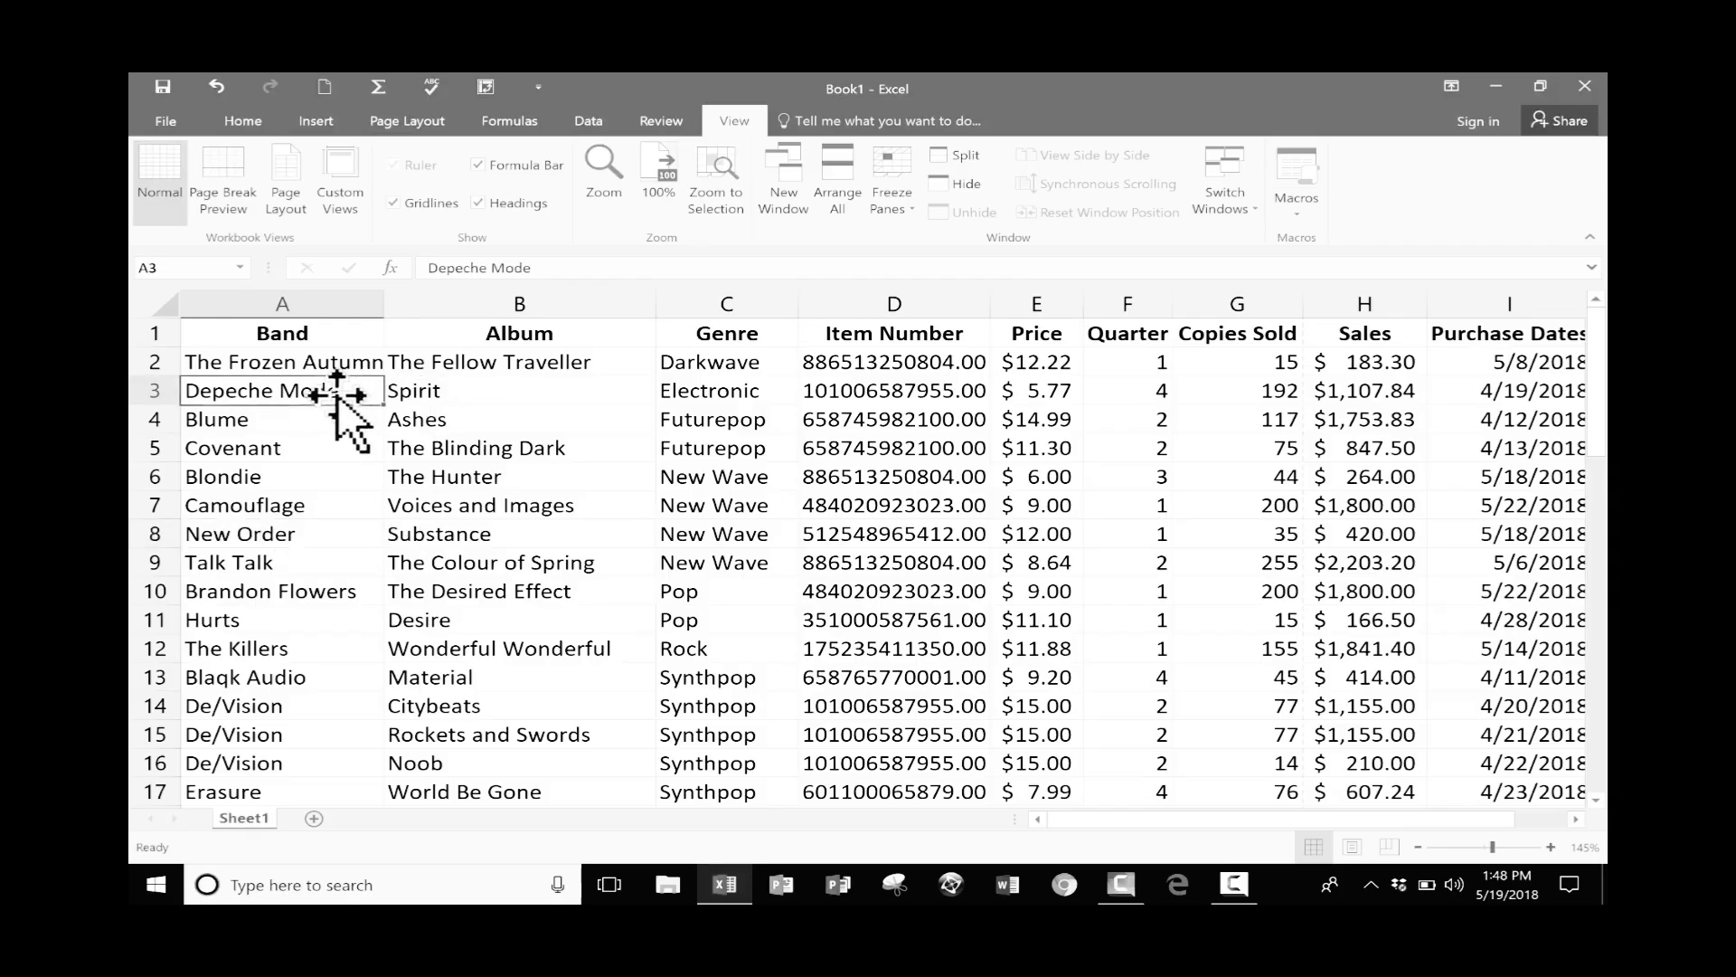
left_click(317, 731)
left_click(257, 421)
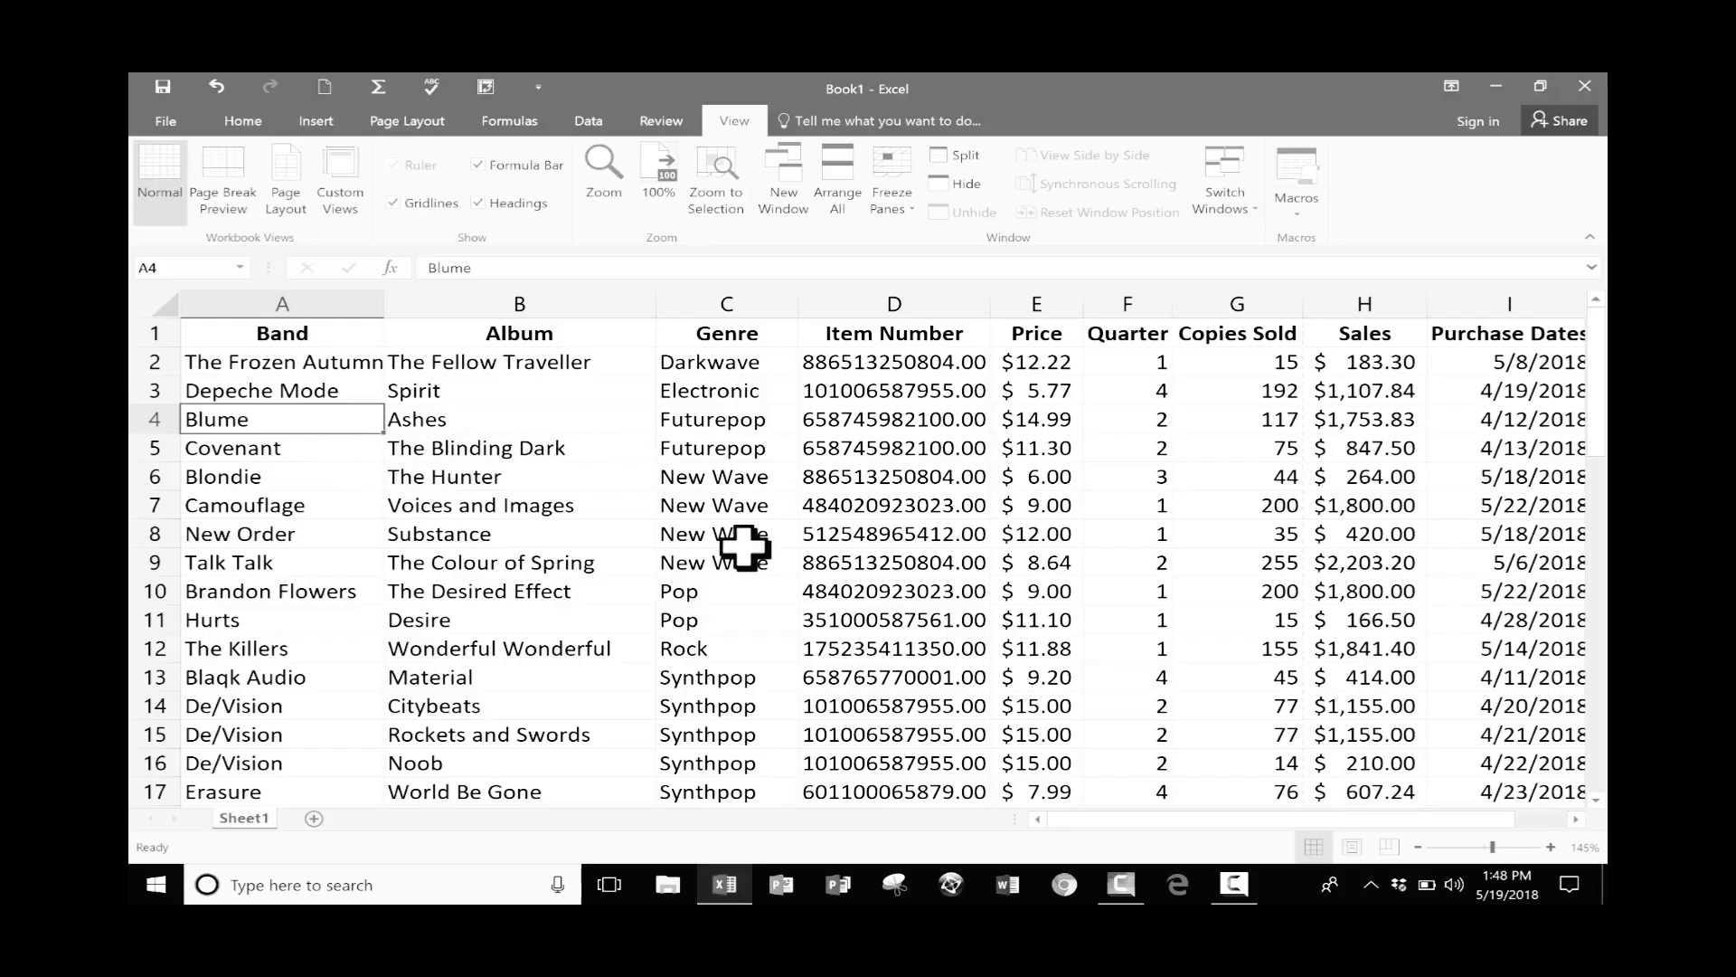
scroll(739, 518, "down", 3)
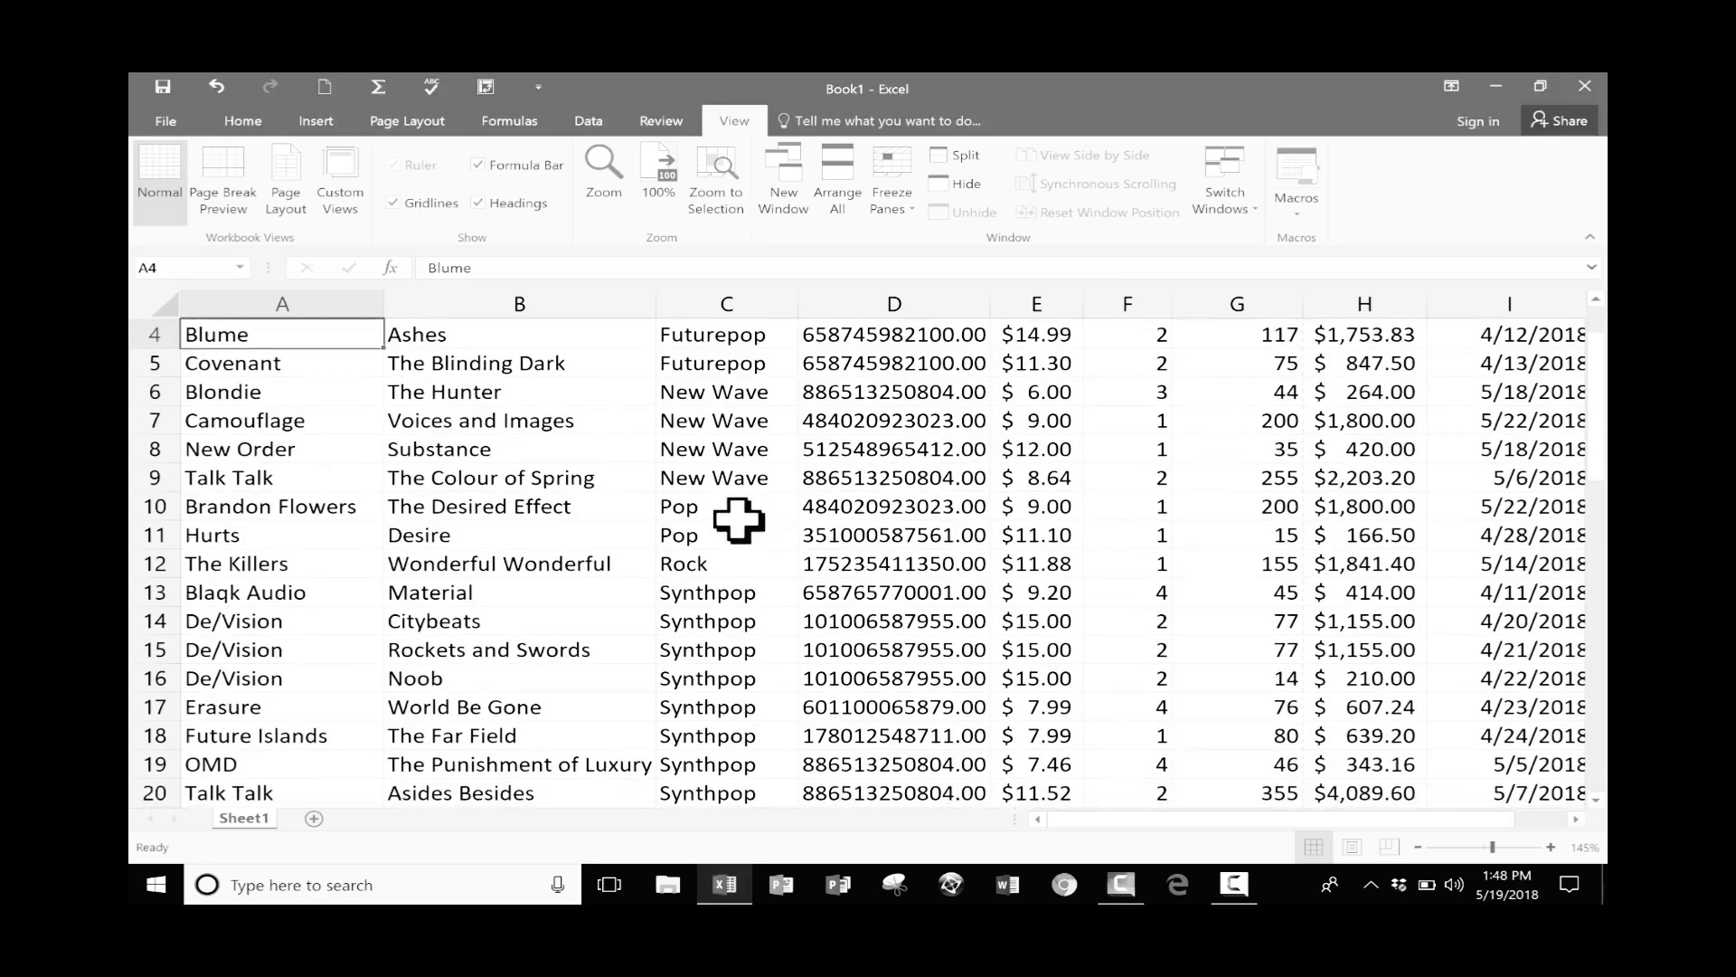
scroll(738, 518, "up", 3)
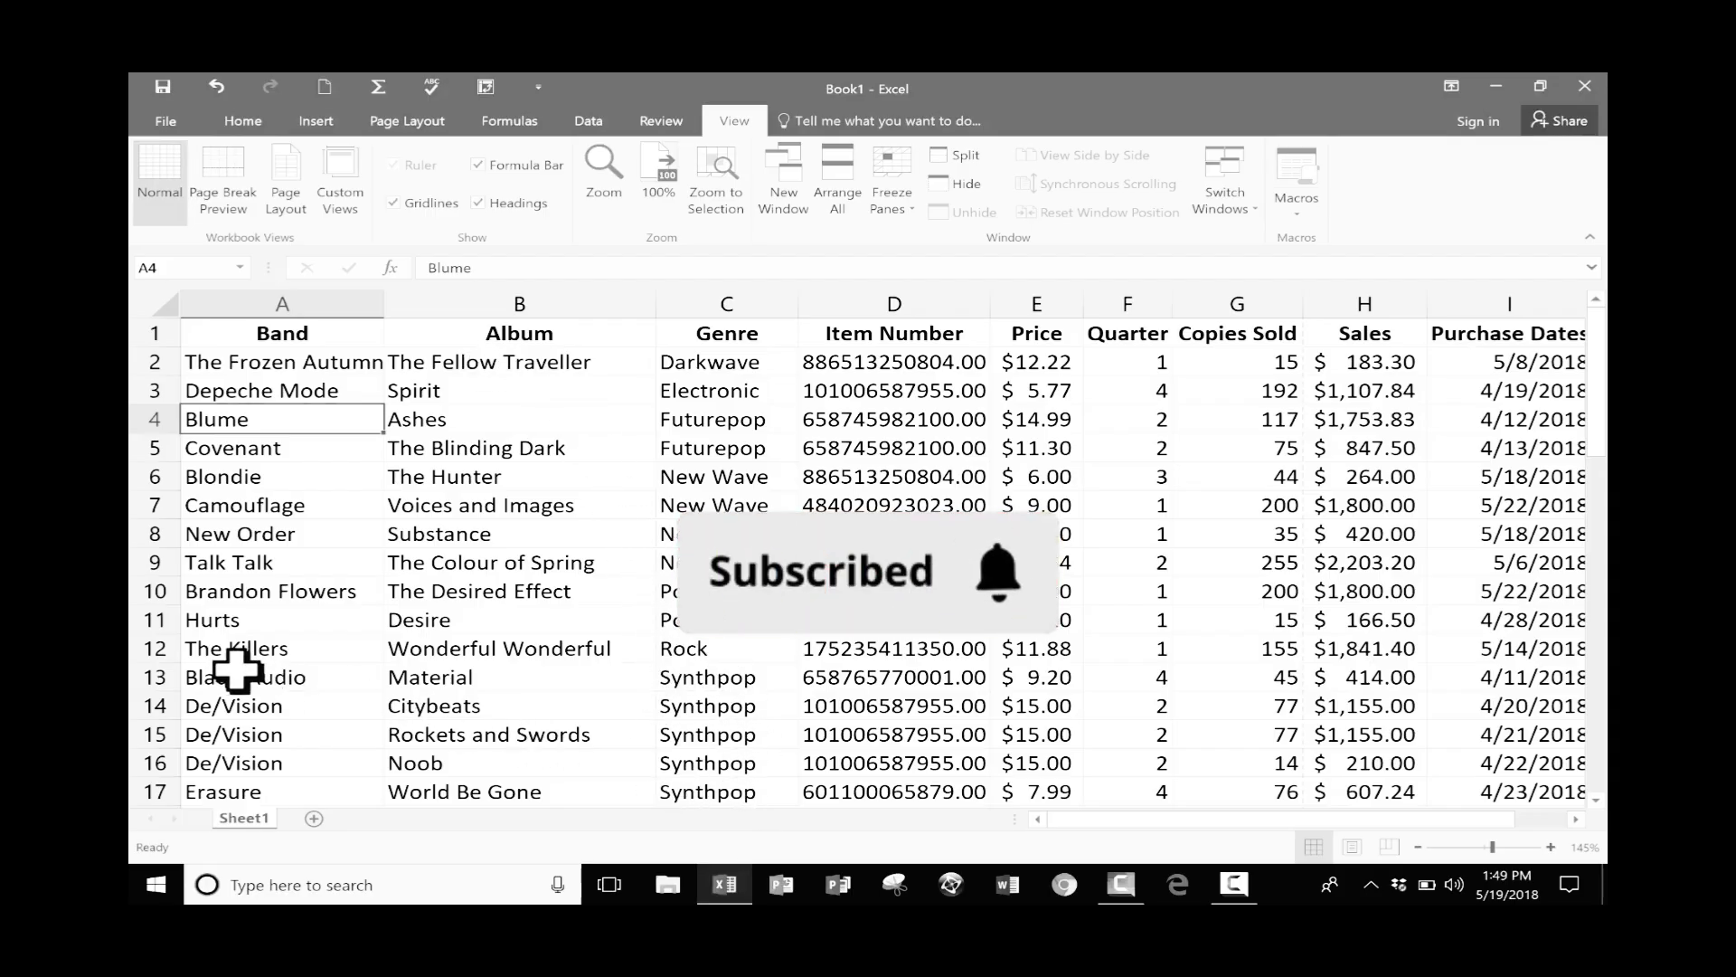
- Split the worksheet horizontally directly above row 13 into an upper and a lower pane
left_click(145, 677)
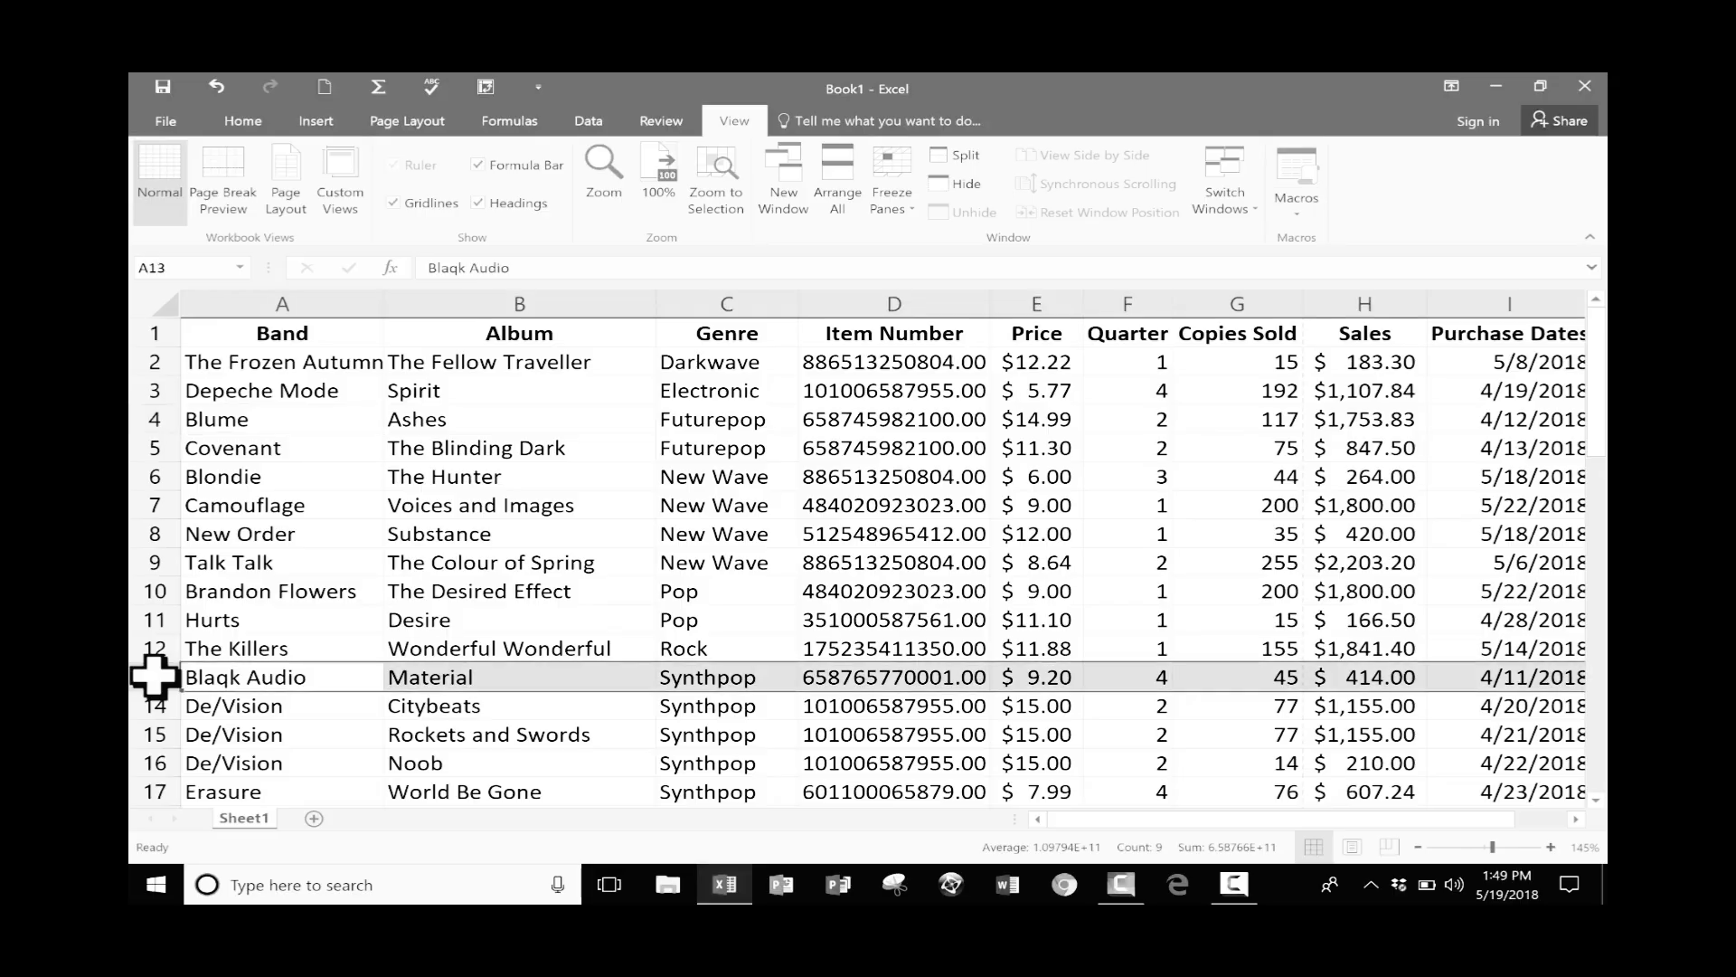
left_click(941, 155)
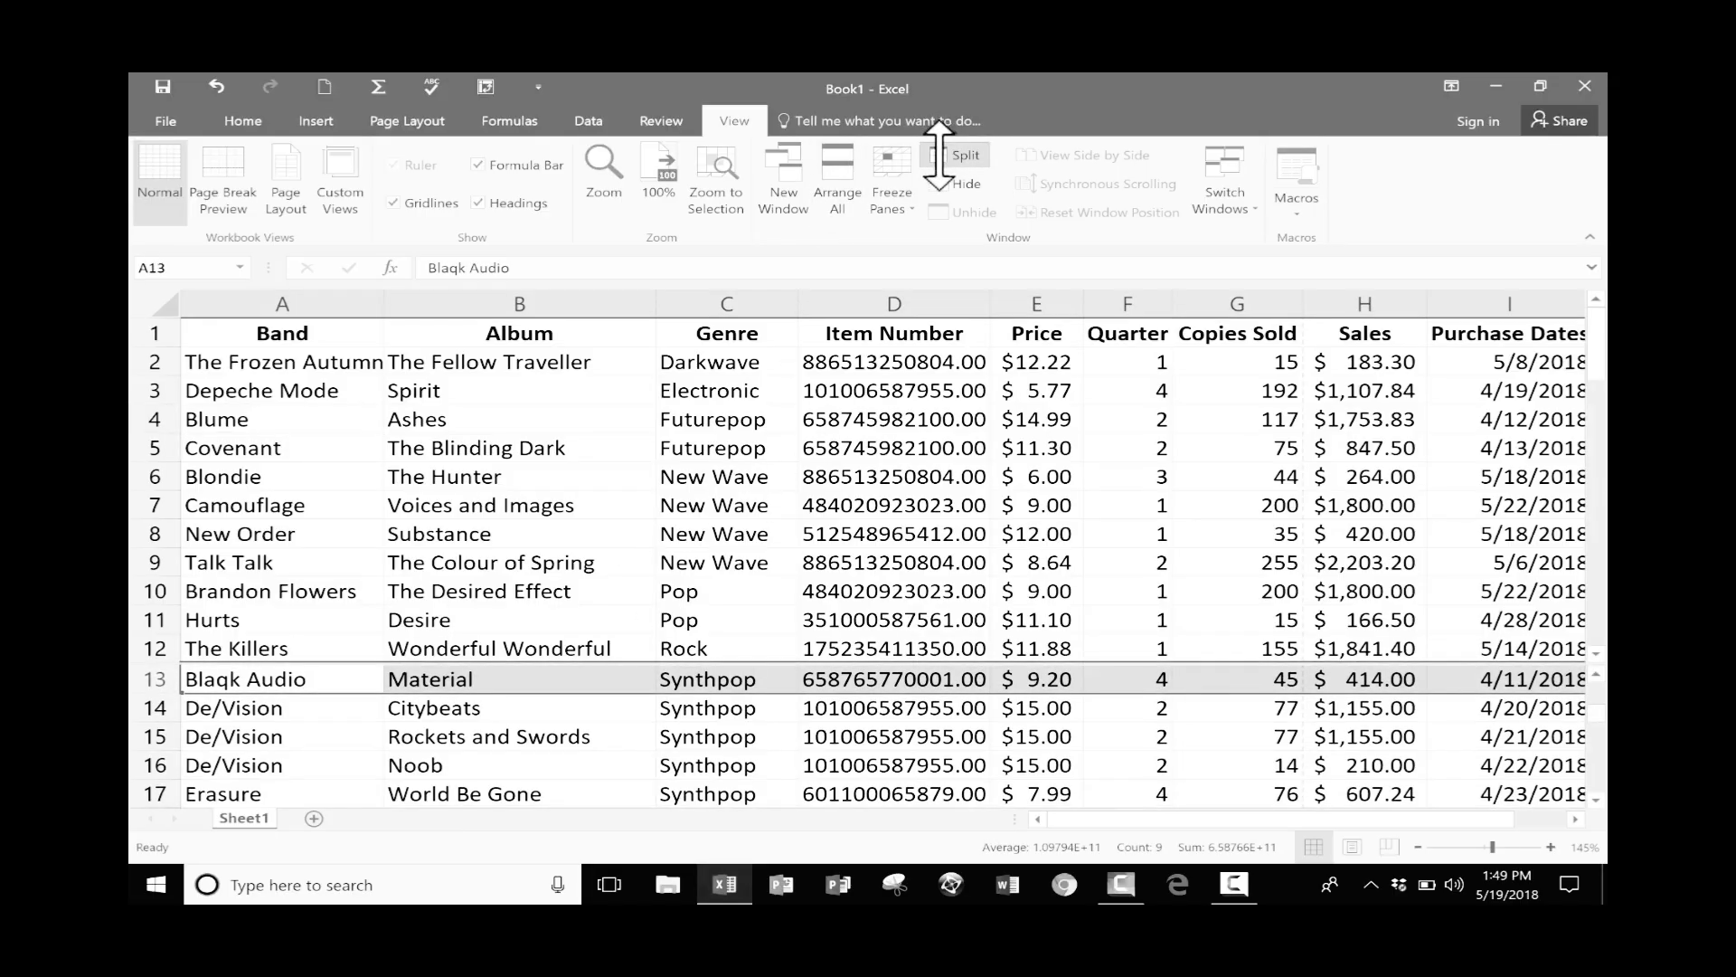
left_click(931, 732)
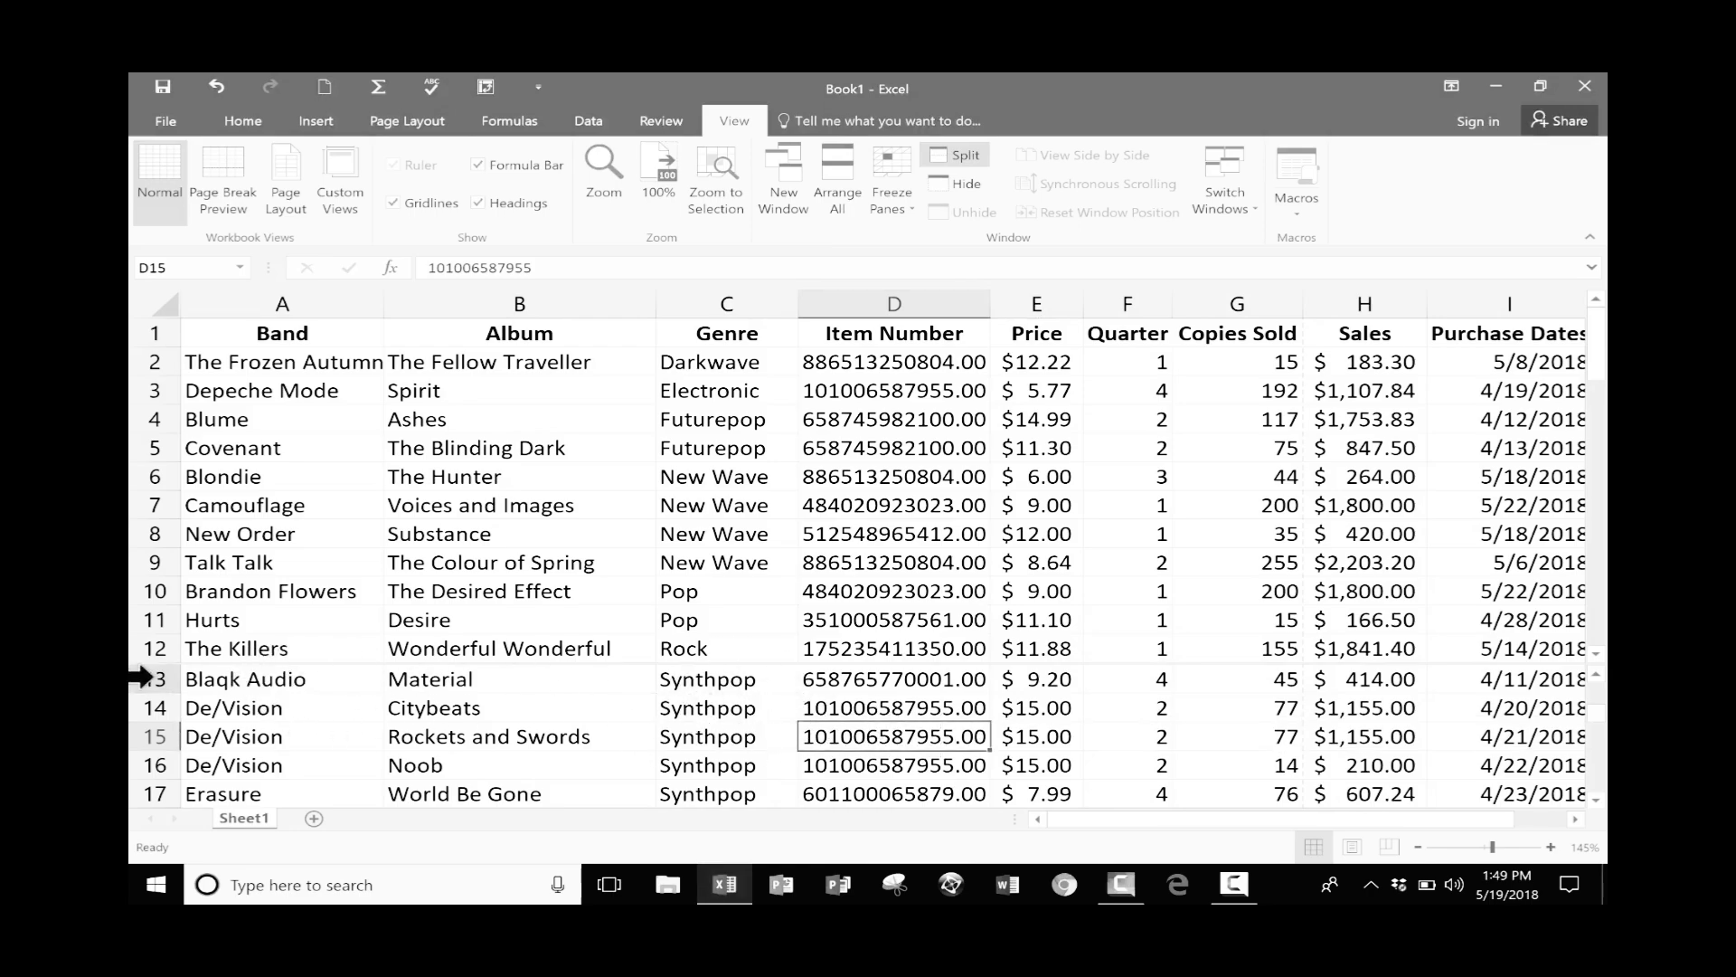
- Browse the rows of the upper and lower panes independently to compare different parts of the album list
scroll(778, 714, "down", 4)
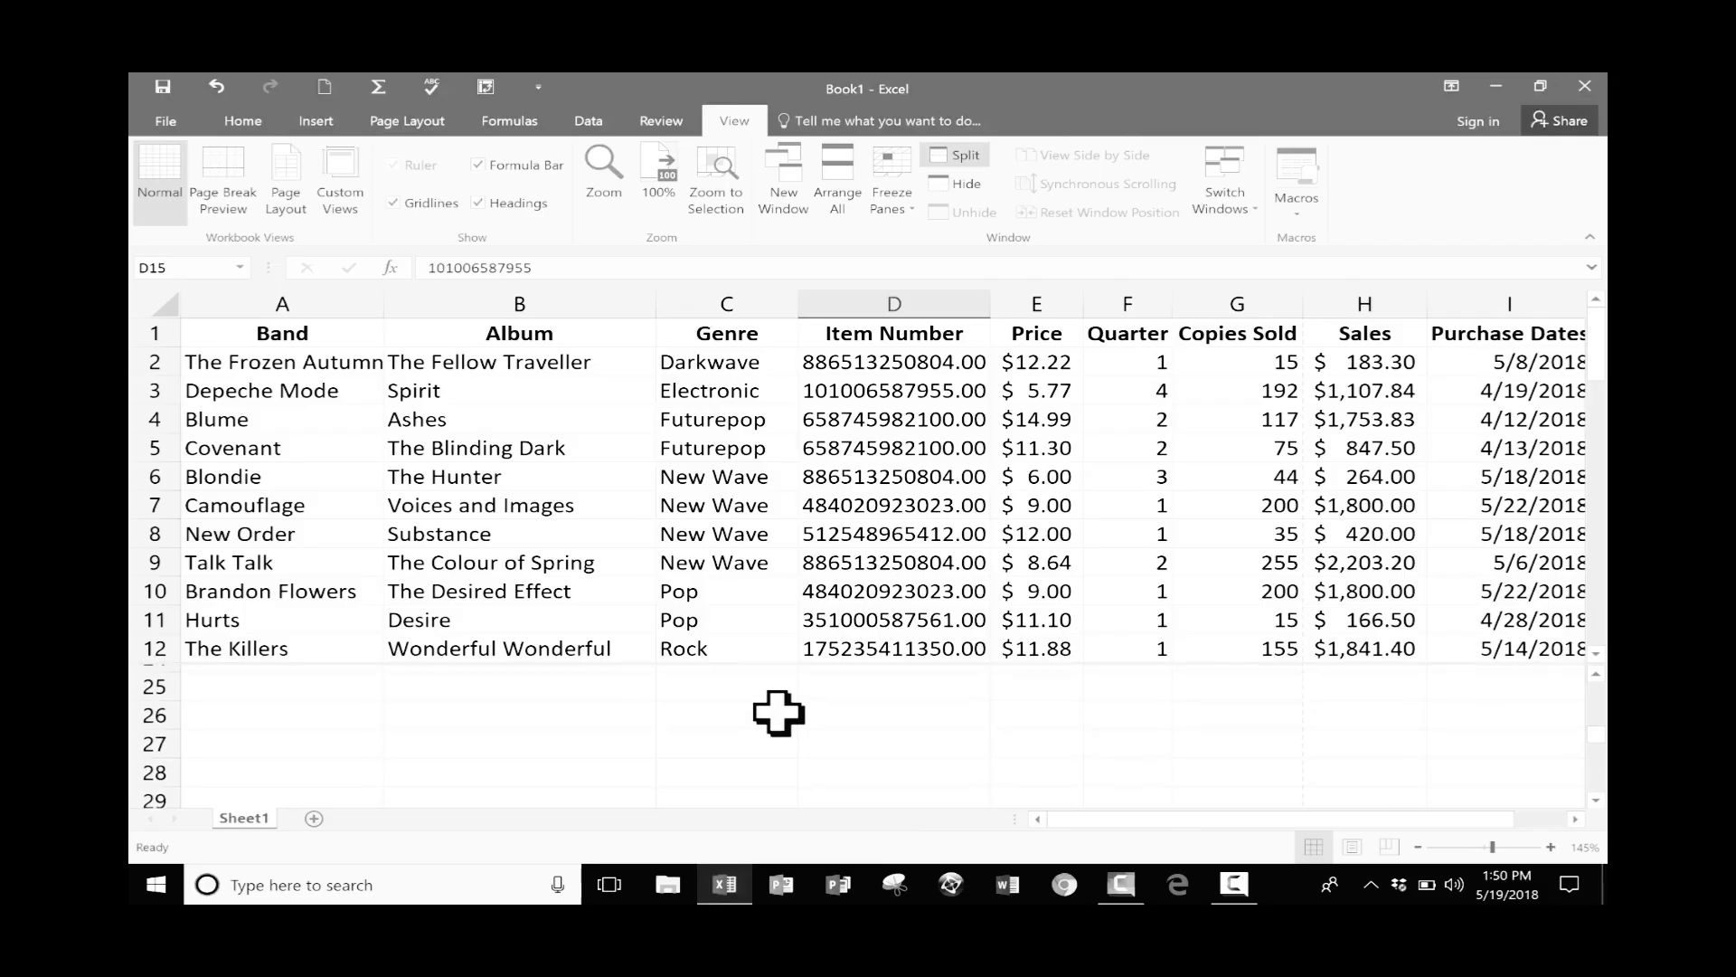
scroll(778, 714, "up", 4)
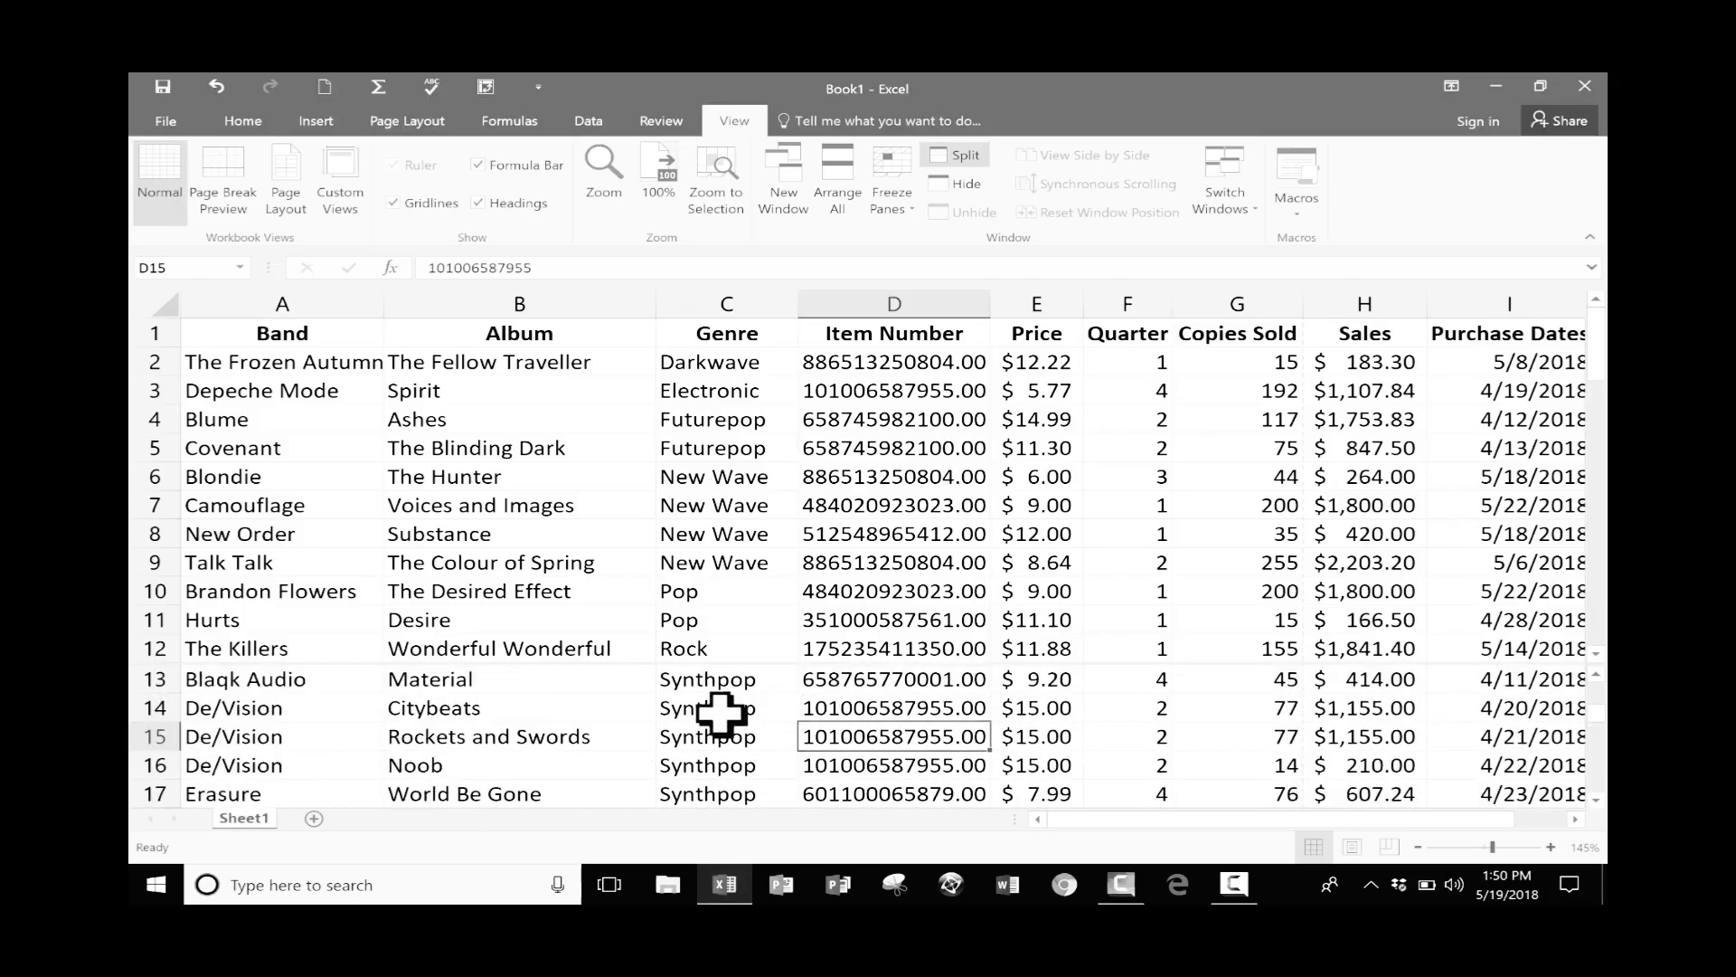
scroll(715, 692, "down", 2)
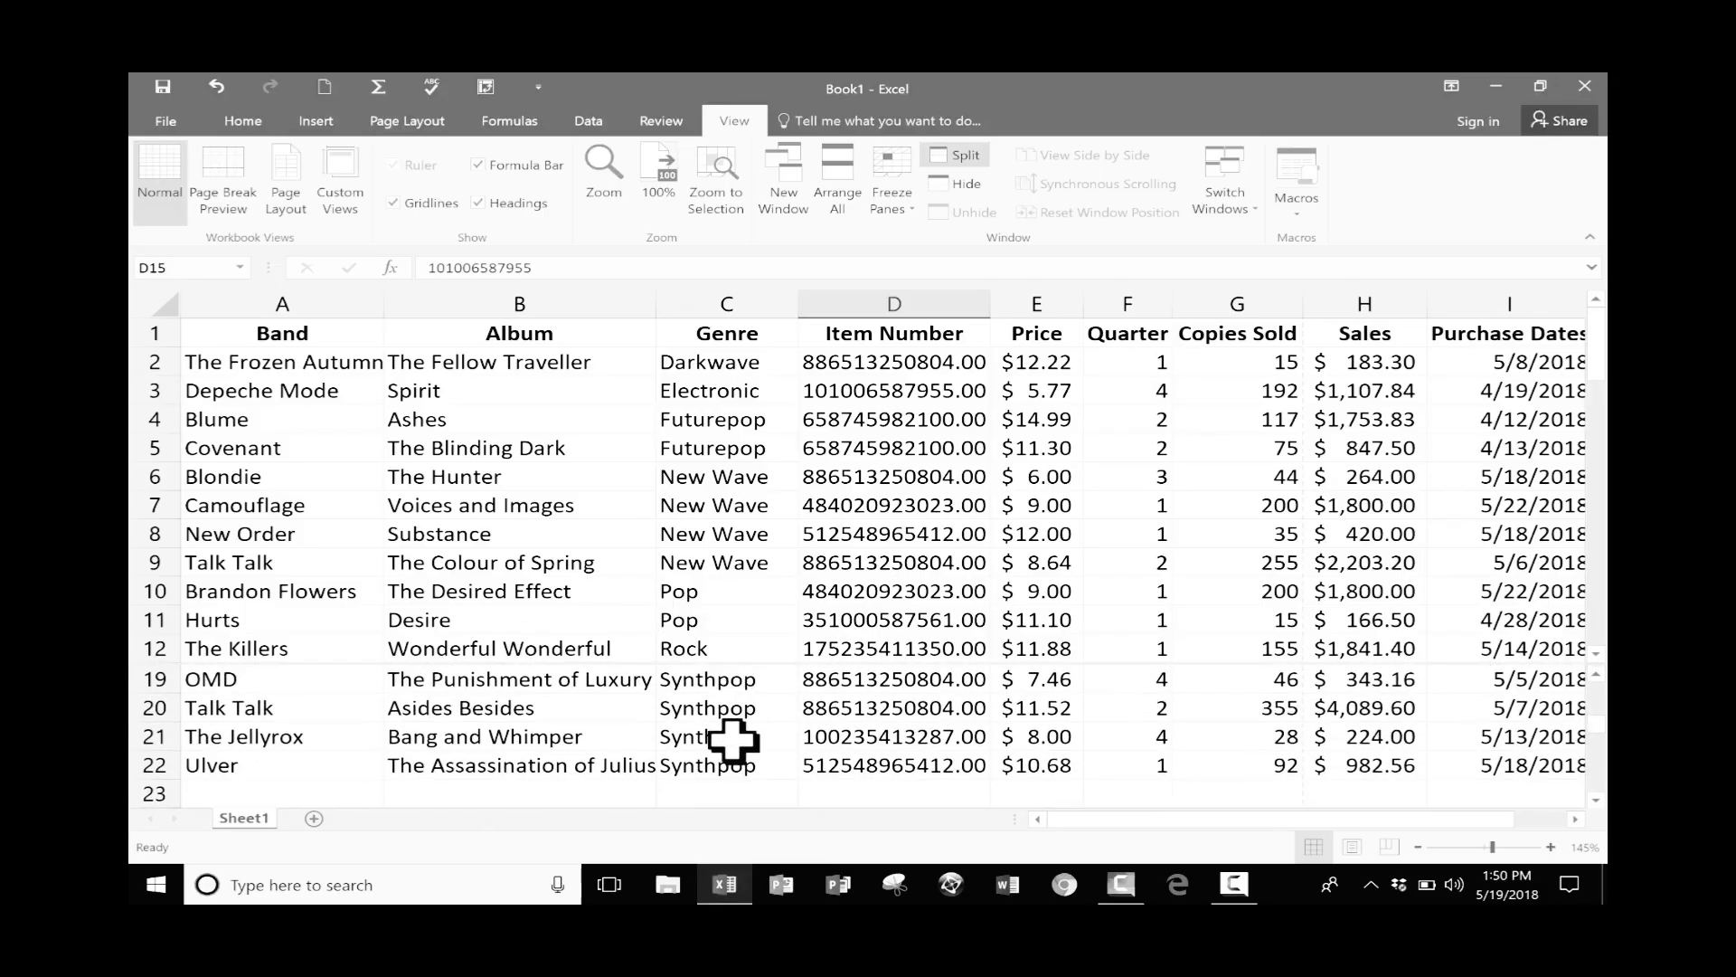
scroll(728, 742, "up", 1)
left_click(698, 504)
scroll(693, 504, "down", 4)
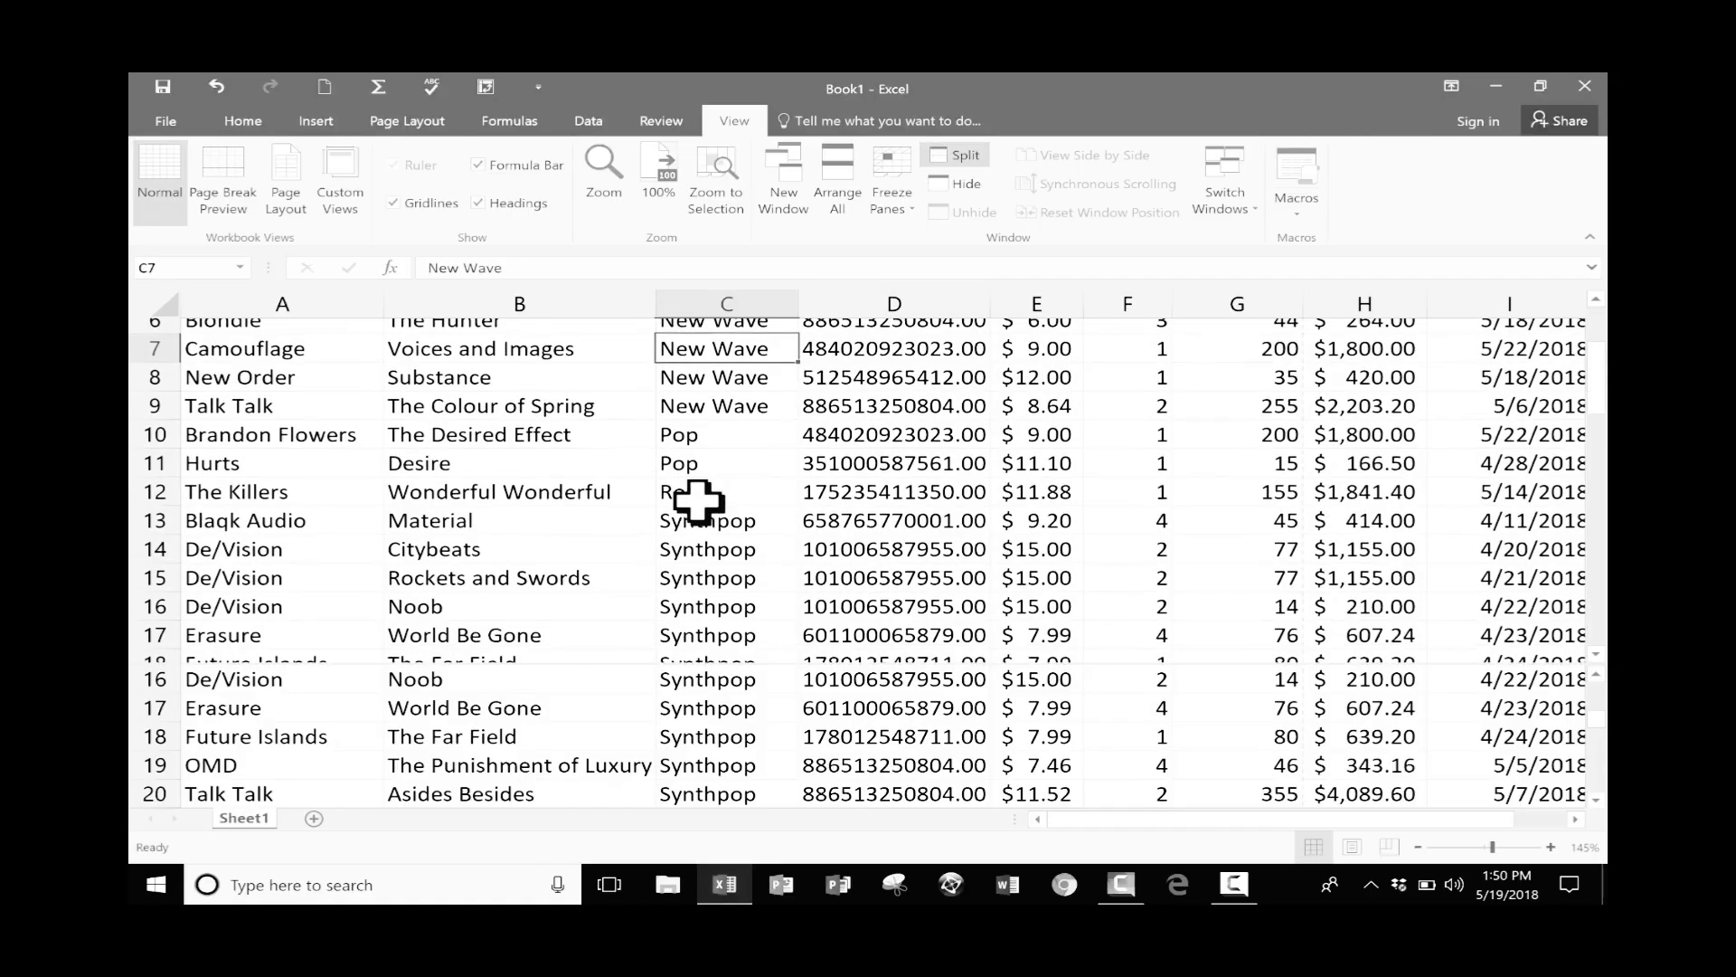
scroll(693, 503, "down", 1)
scroll(690, 501, "up", 4)
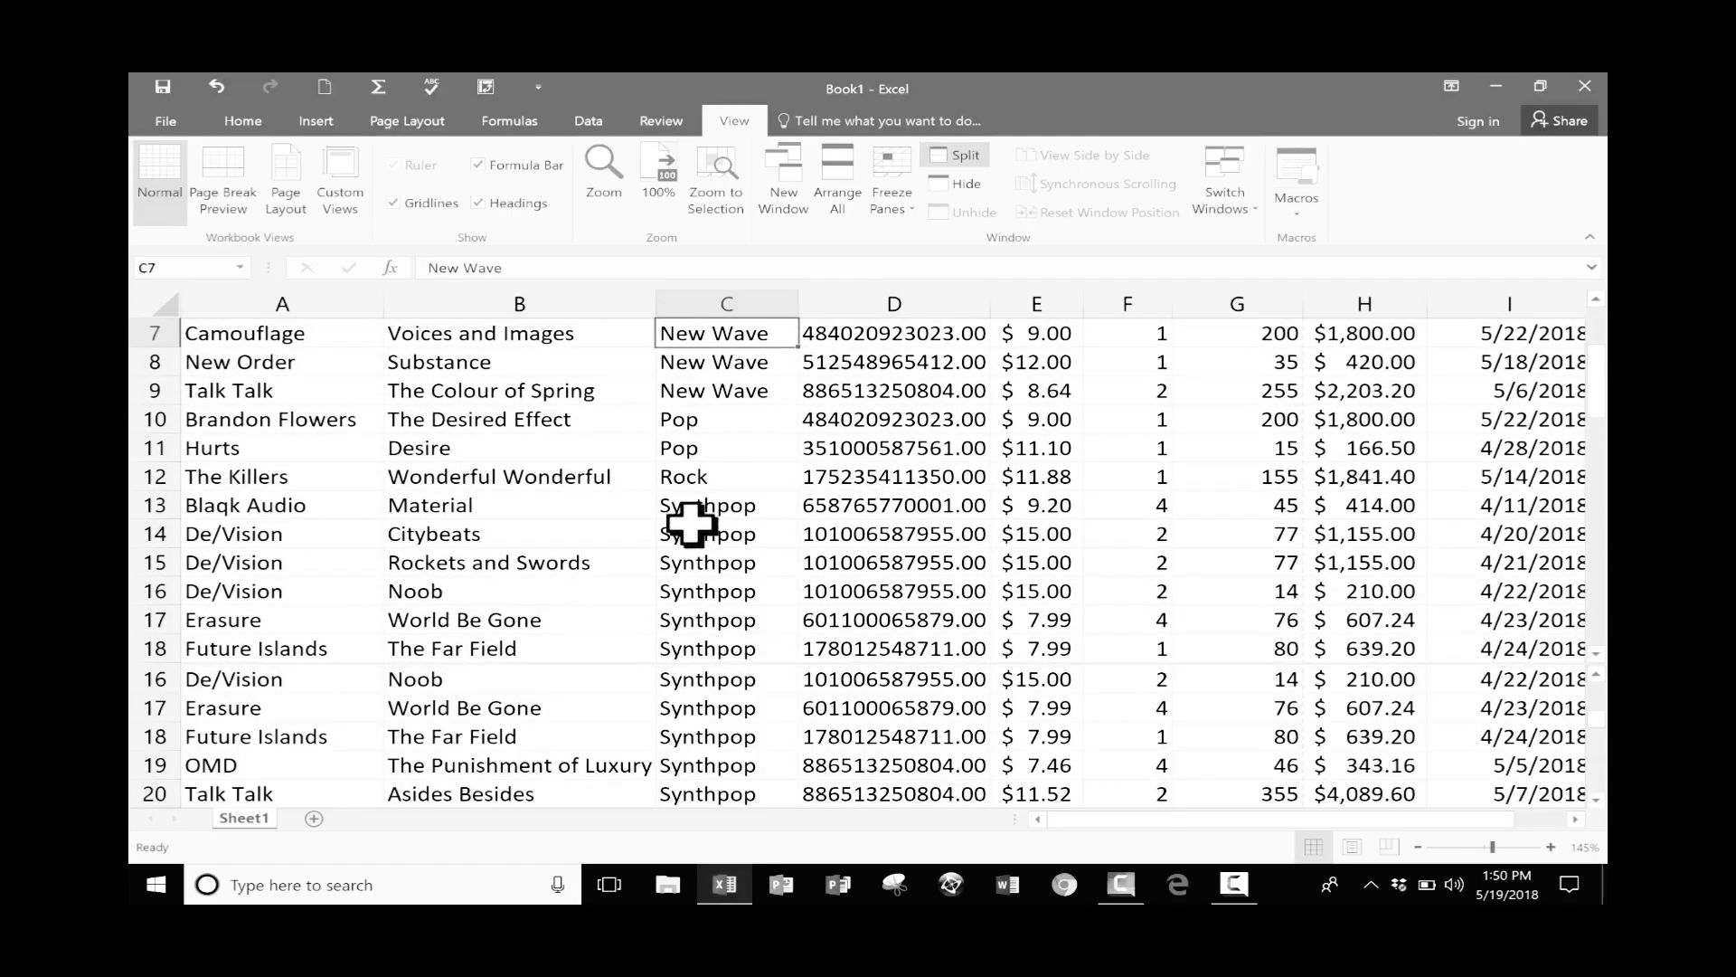
scroll(696, 565, "up", 2)
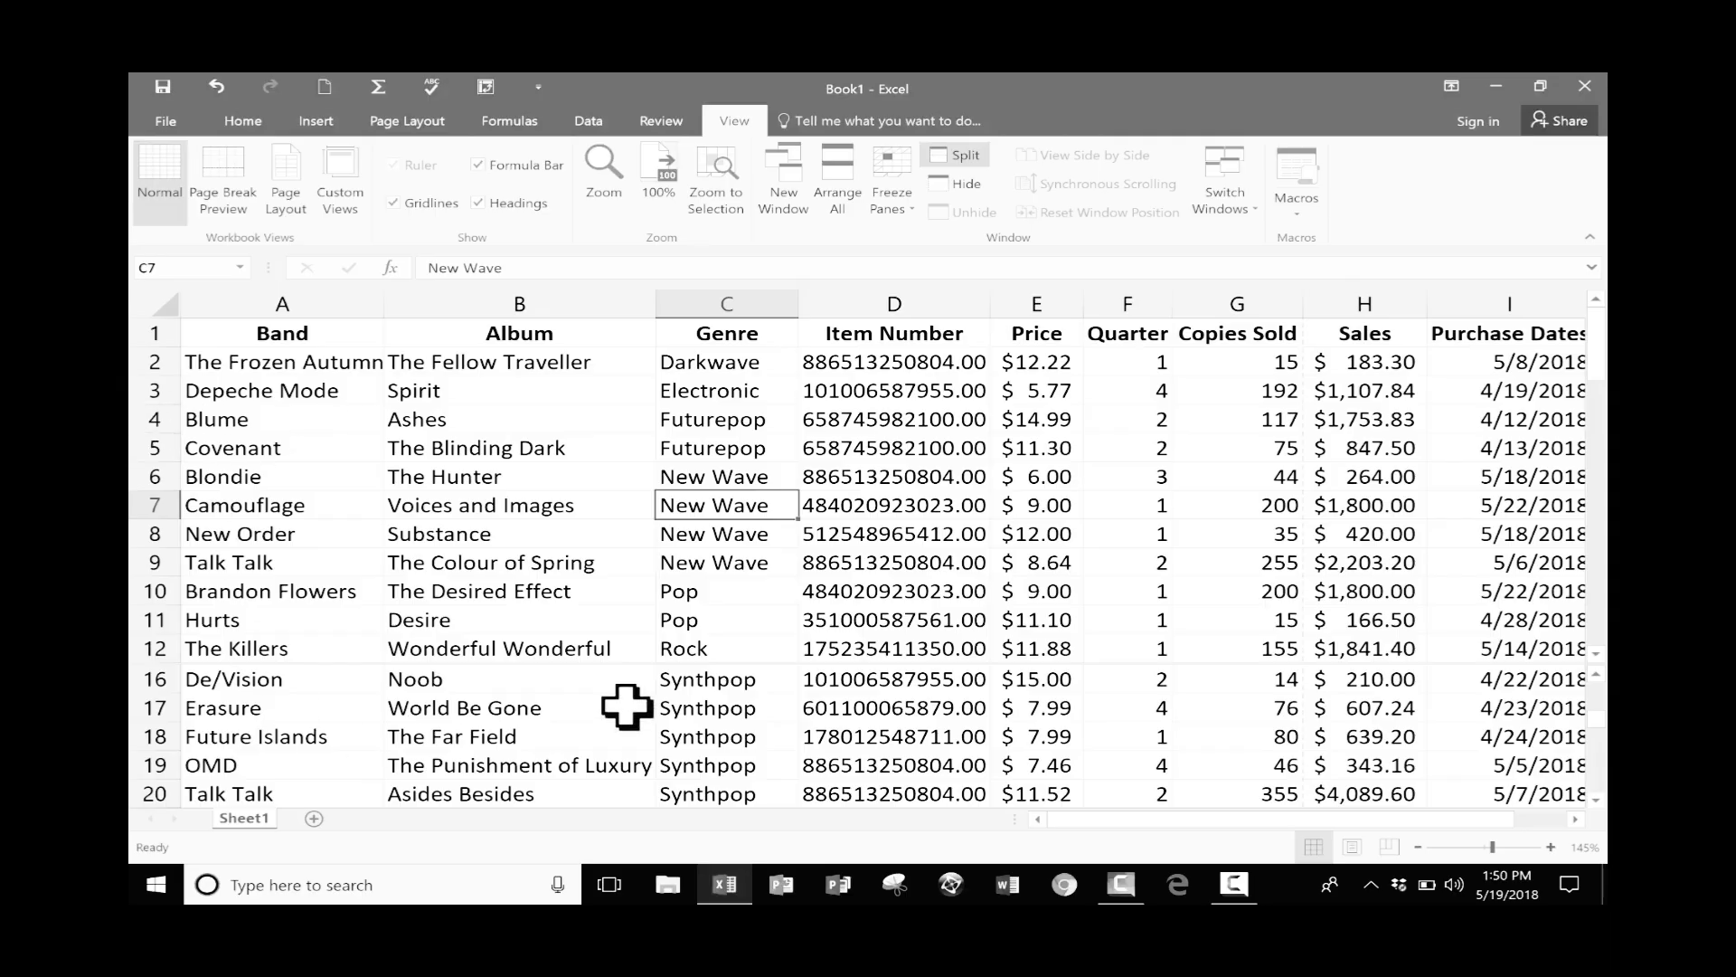
scroll(741, 724, "down", 2)
left_click(737, 727)
scroll(733, 727, "down", 1)
scroll(730, 726, "up", 2)
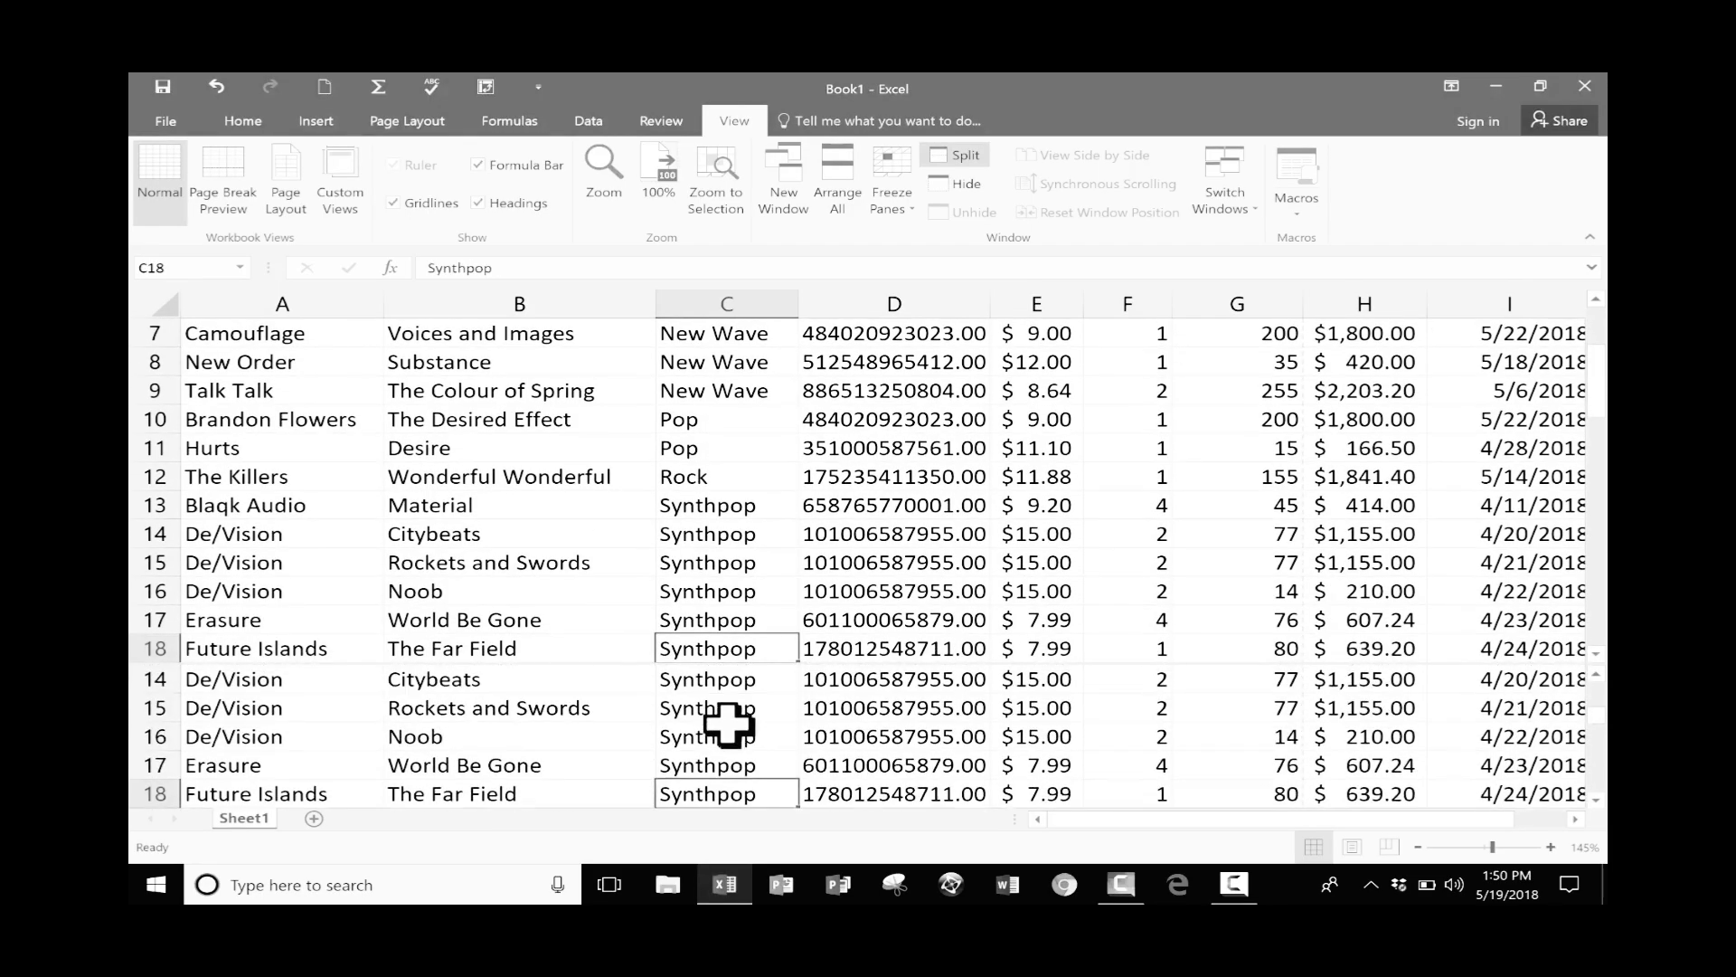
scroll(743, 724, "up", 2)
left_click(823, 534)
scroll(818, 538, "up", 2)
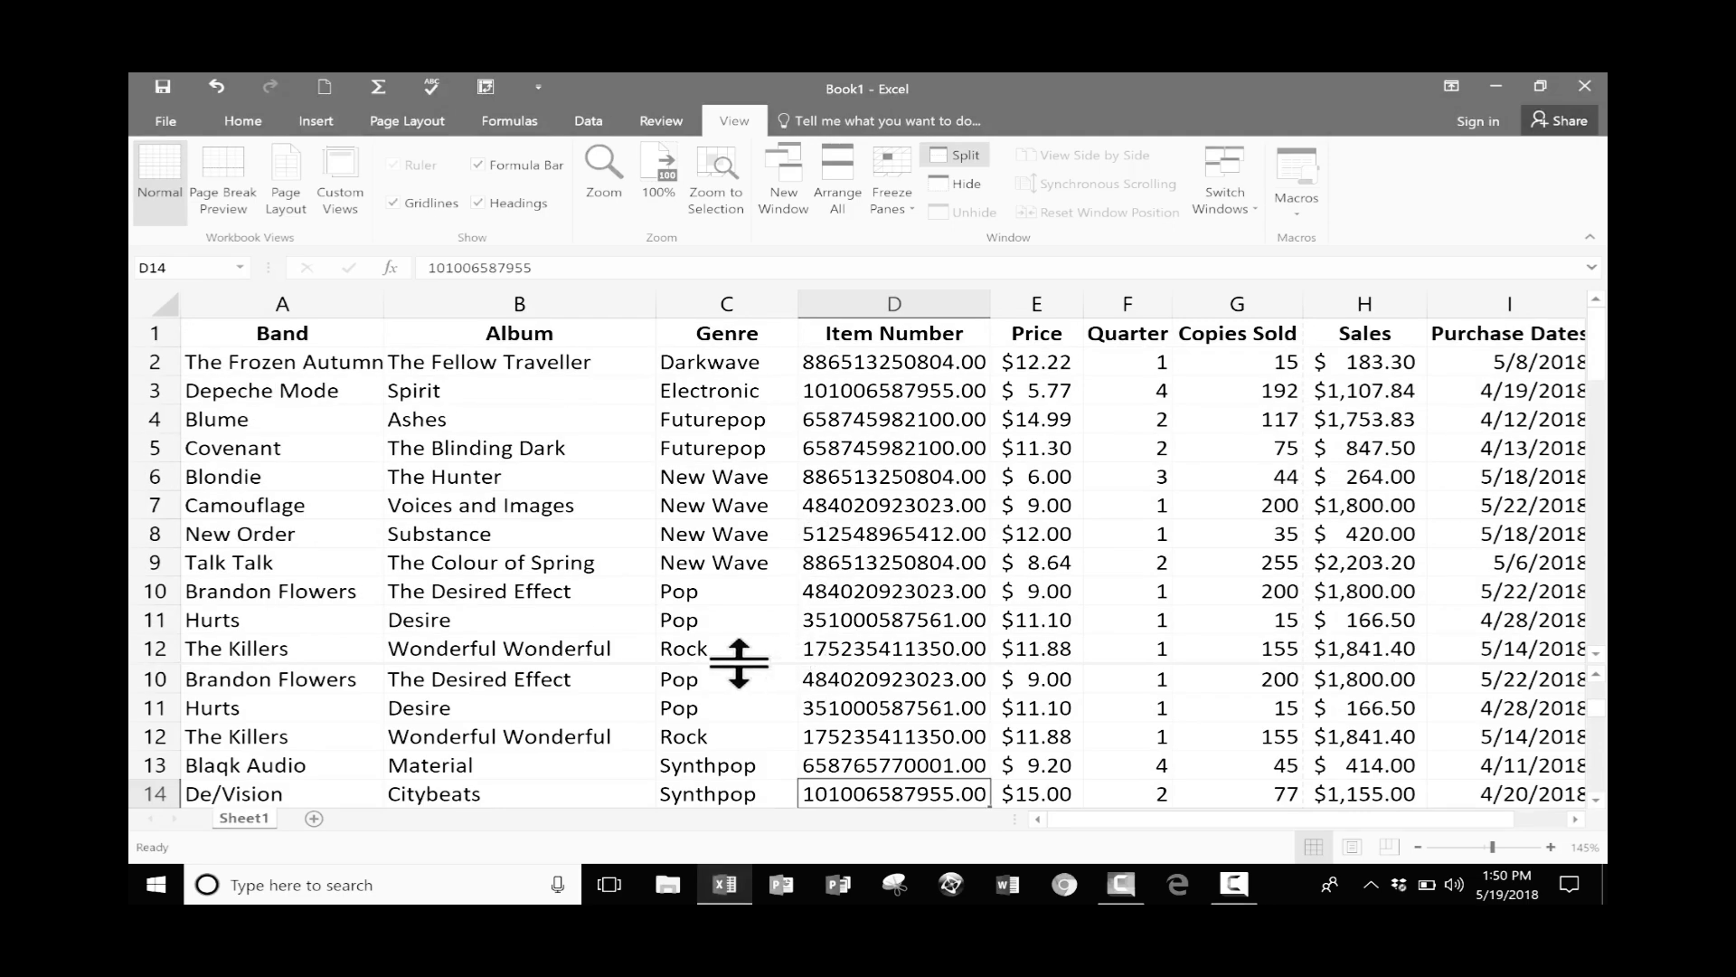
- Move the horizontal split up to just below row 8 and remove it from the worksheet
left_click_drag(738, 663, 798, 549)
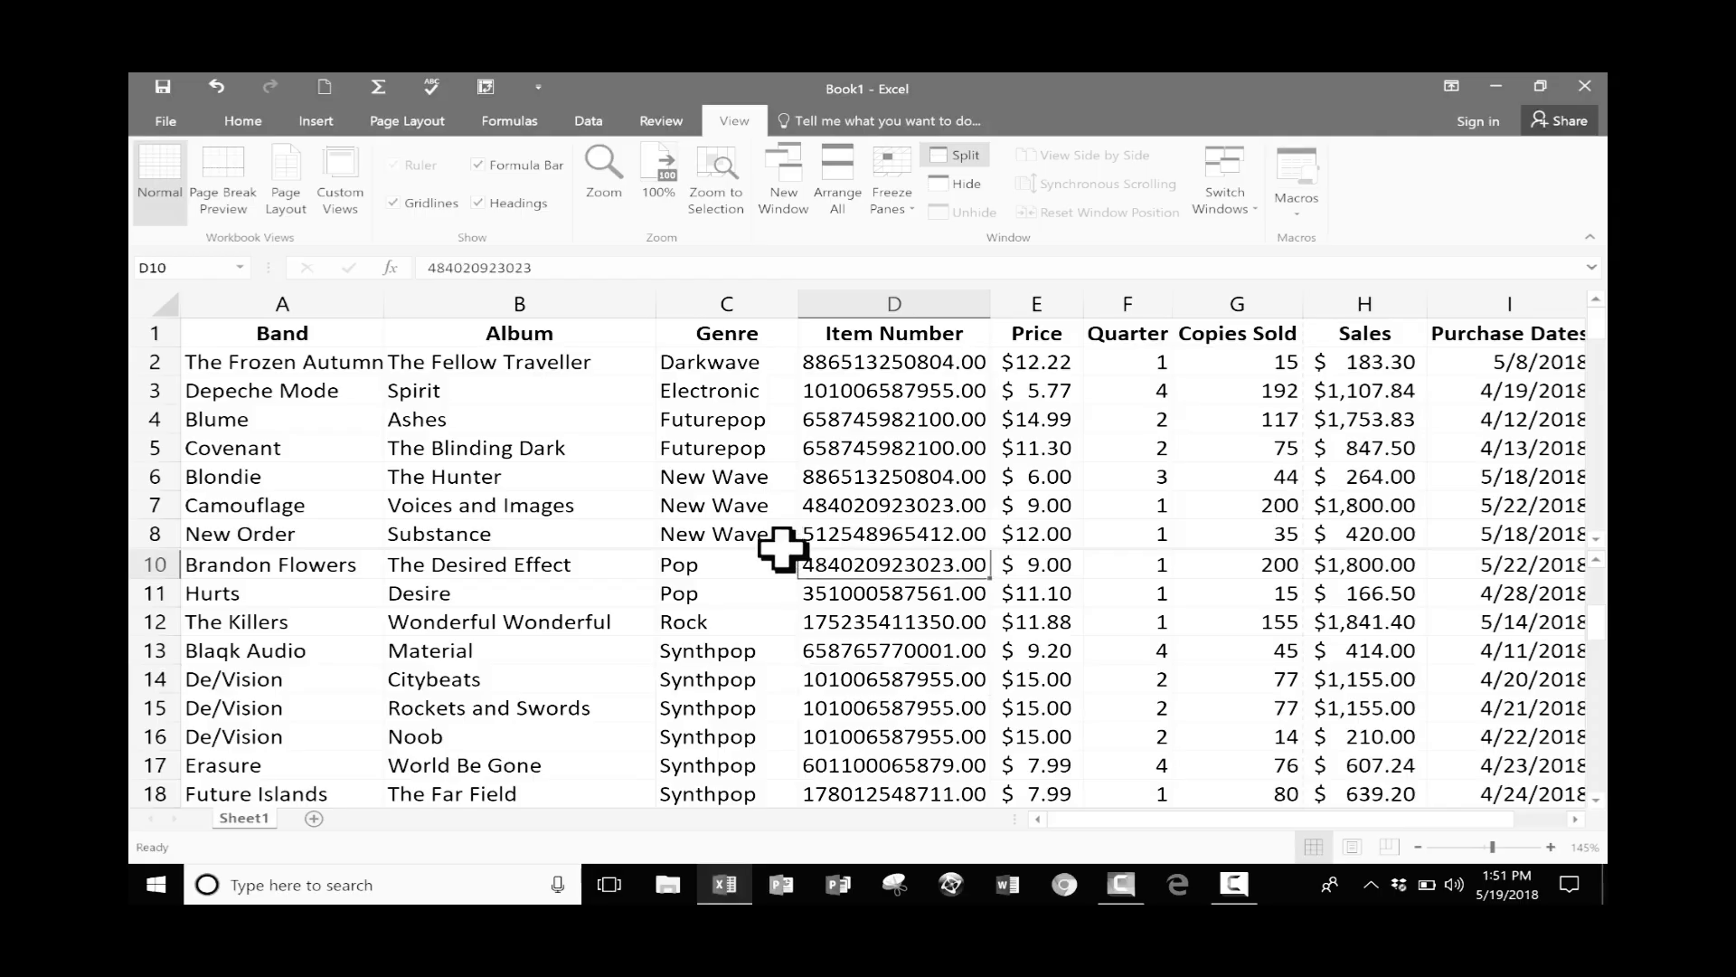
double_click(775, 554)
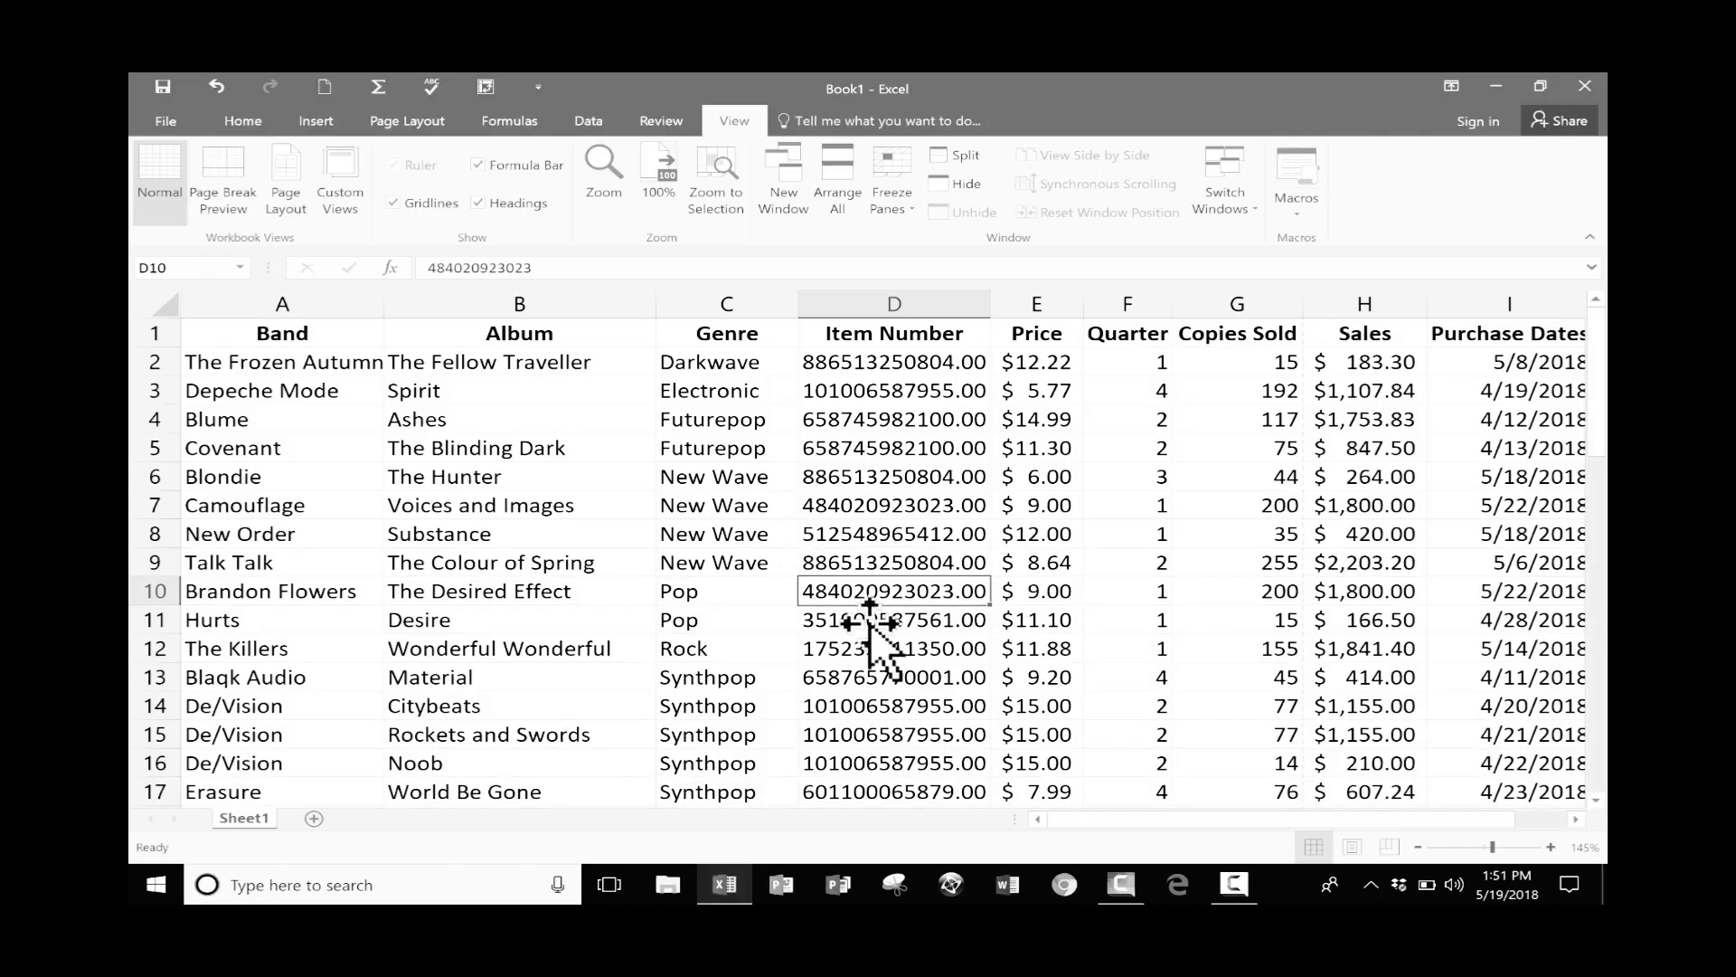
left_click_drag(1284, 792, 1013, 792)
left_click(787, 534)
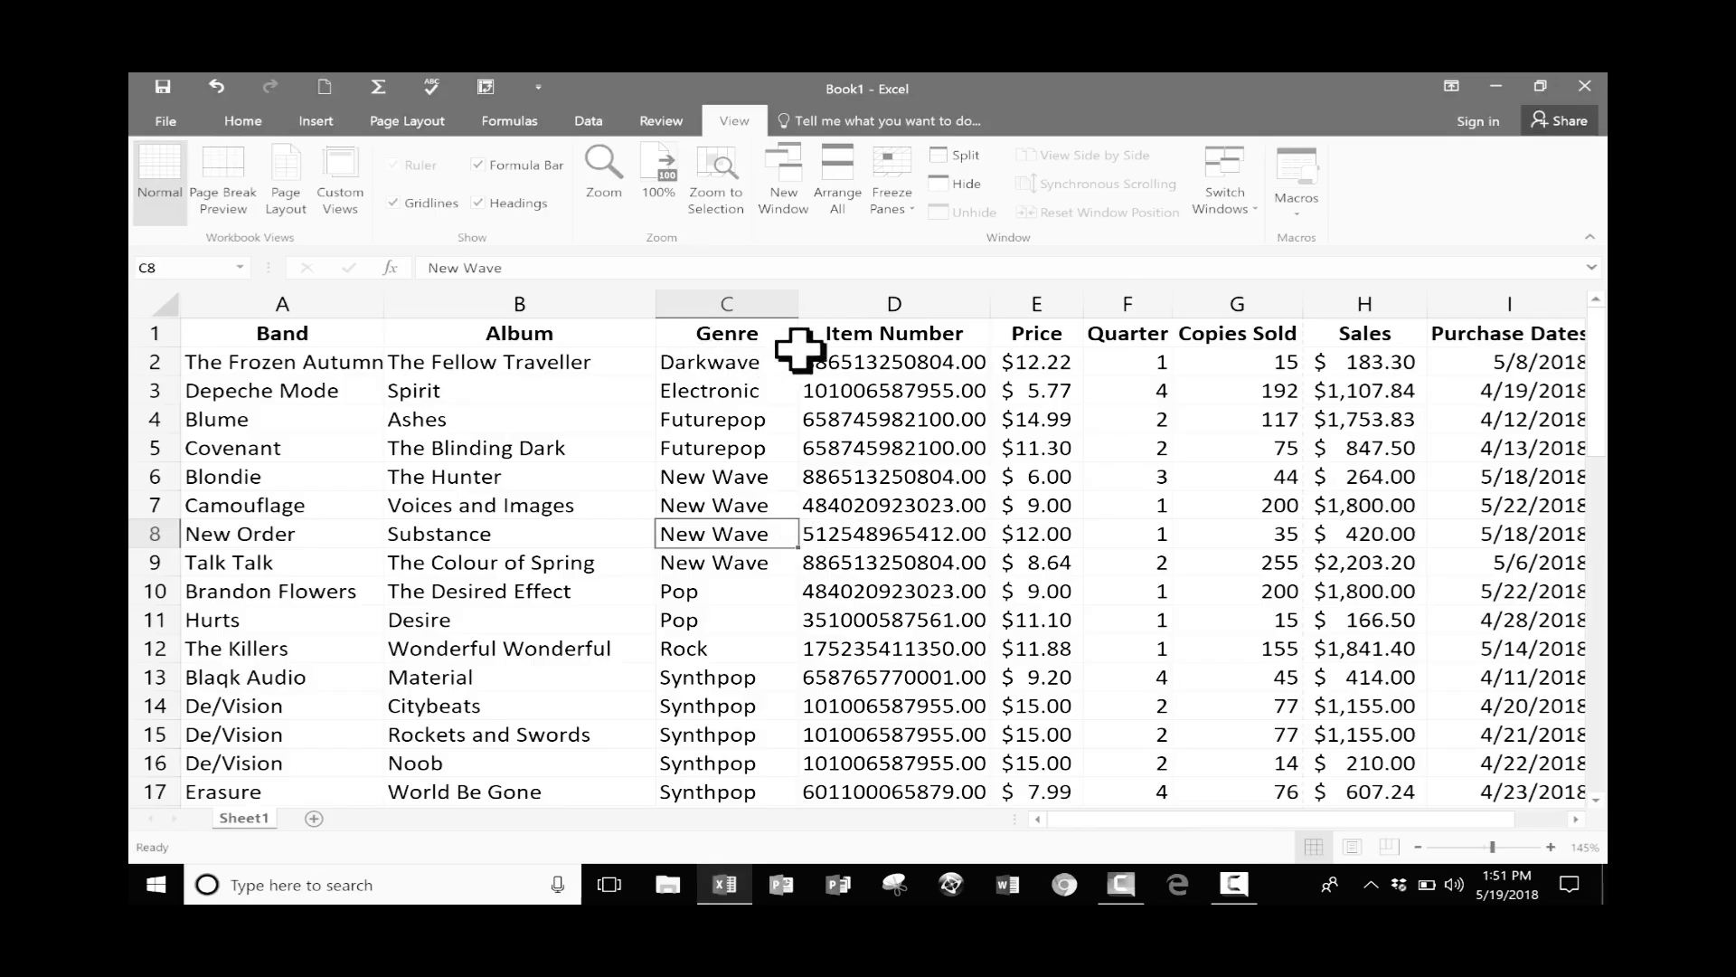
- Split the worksheet vertically directly before the Item Number column (column D)
left_click(892, 291)
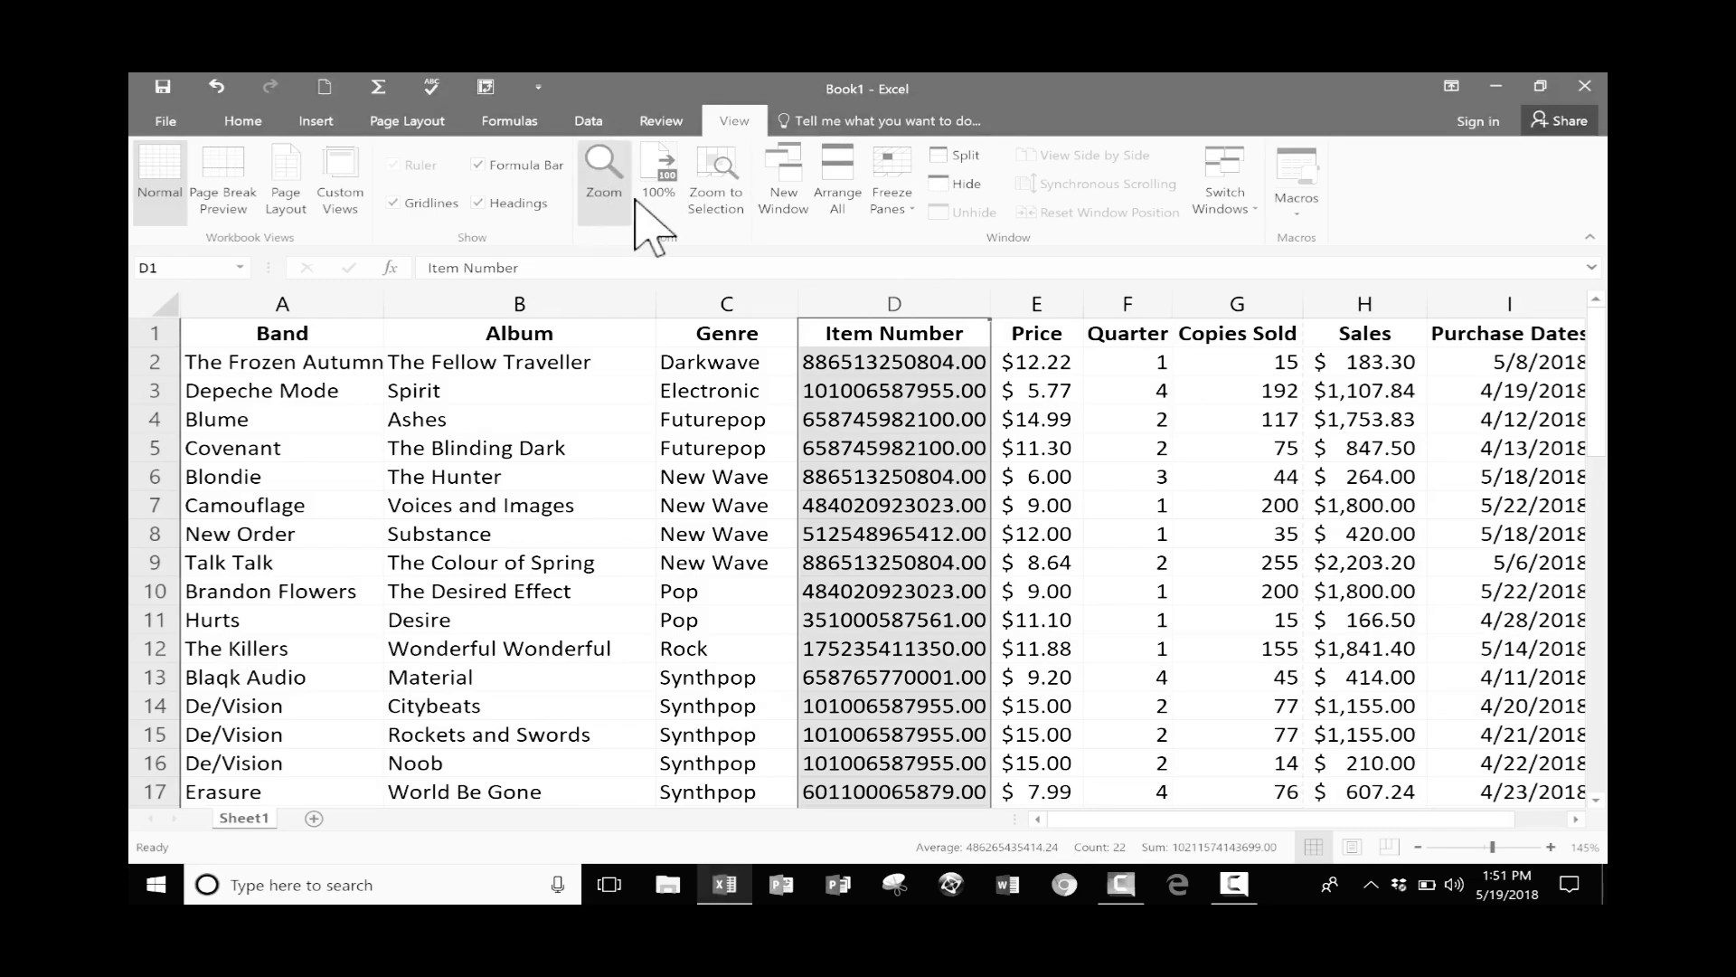
left_click(965, 156)
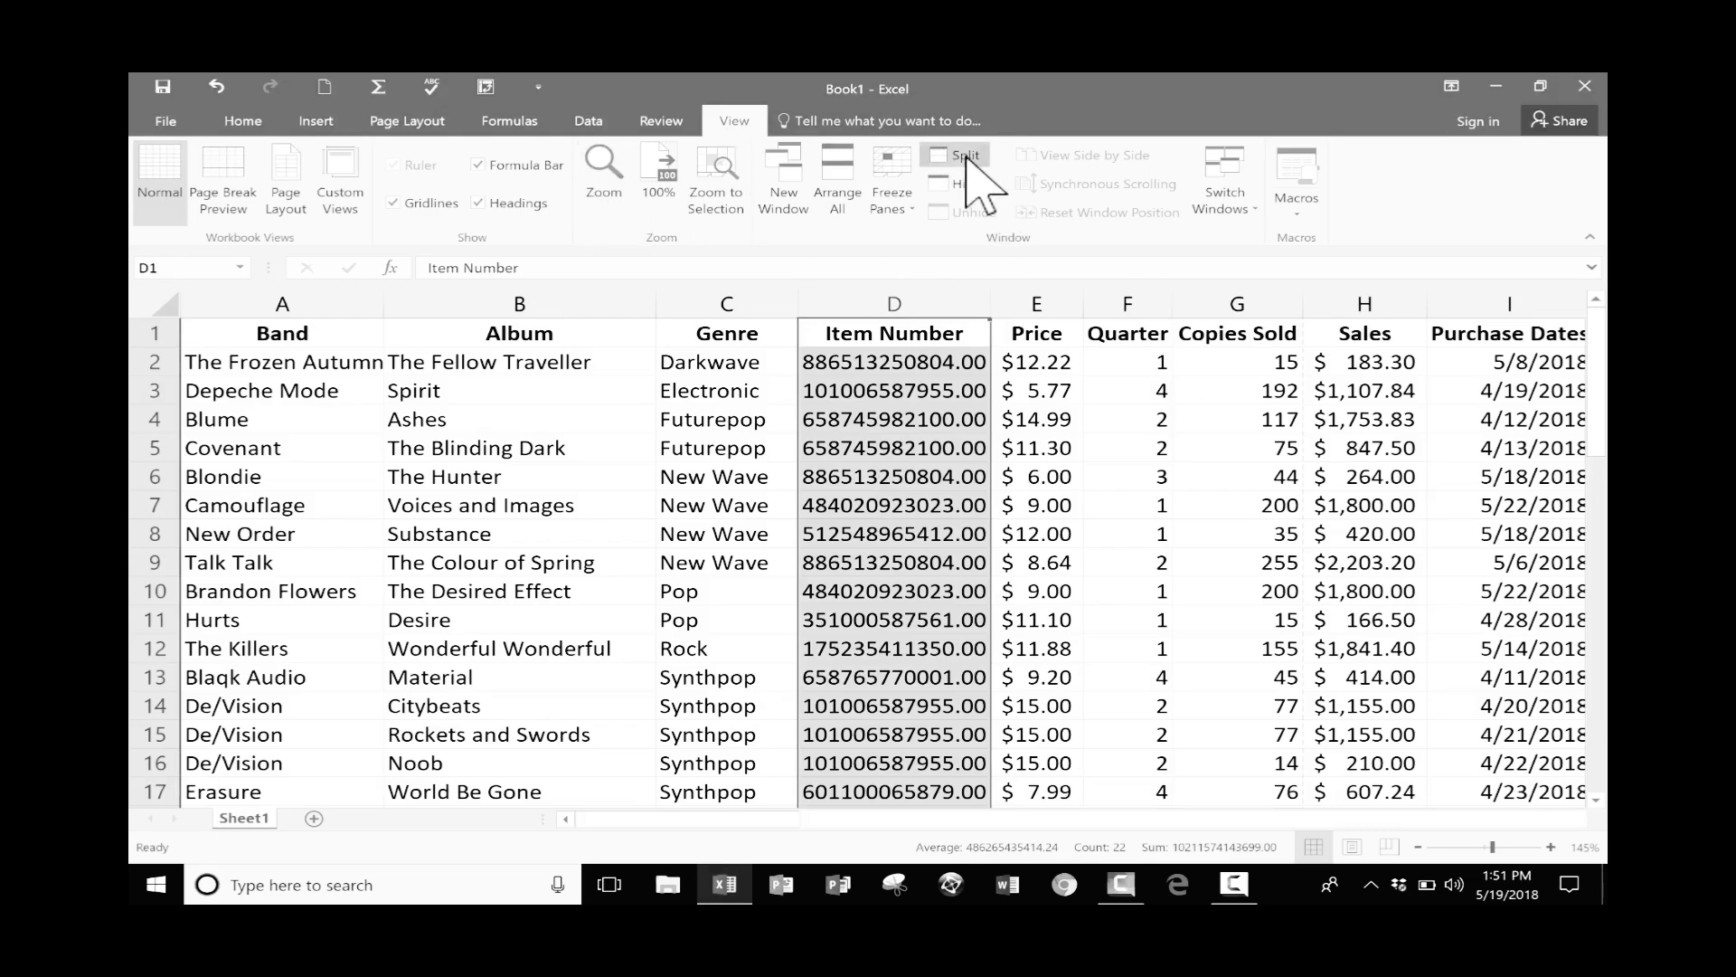
left_click(895, 390)
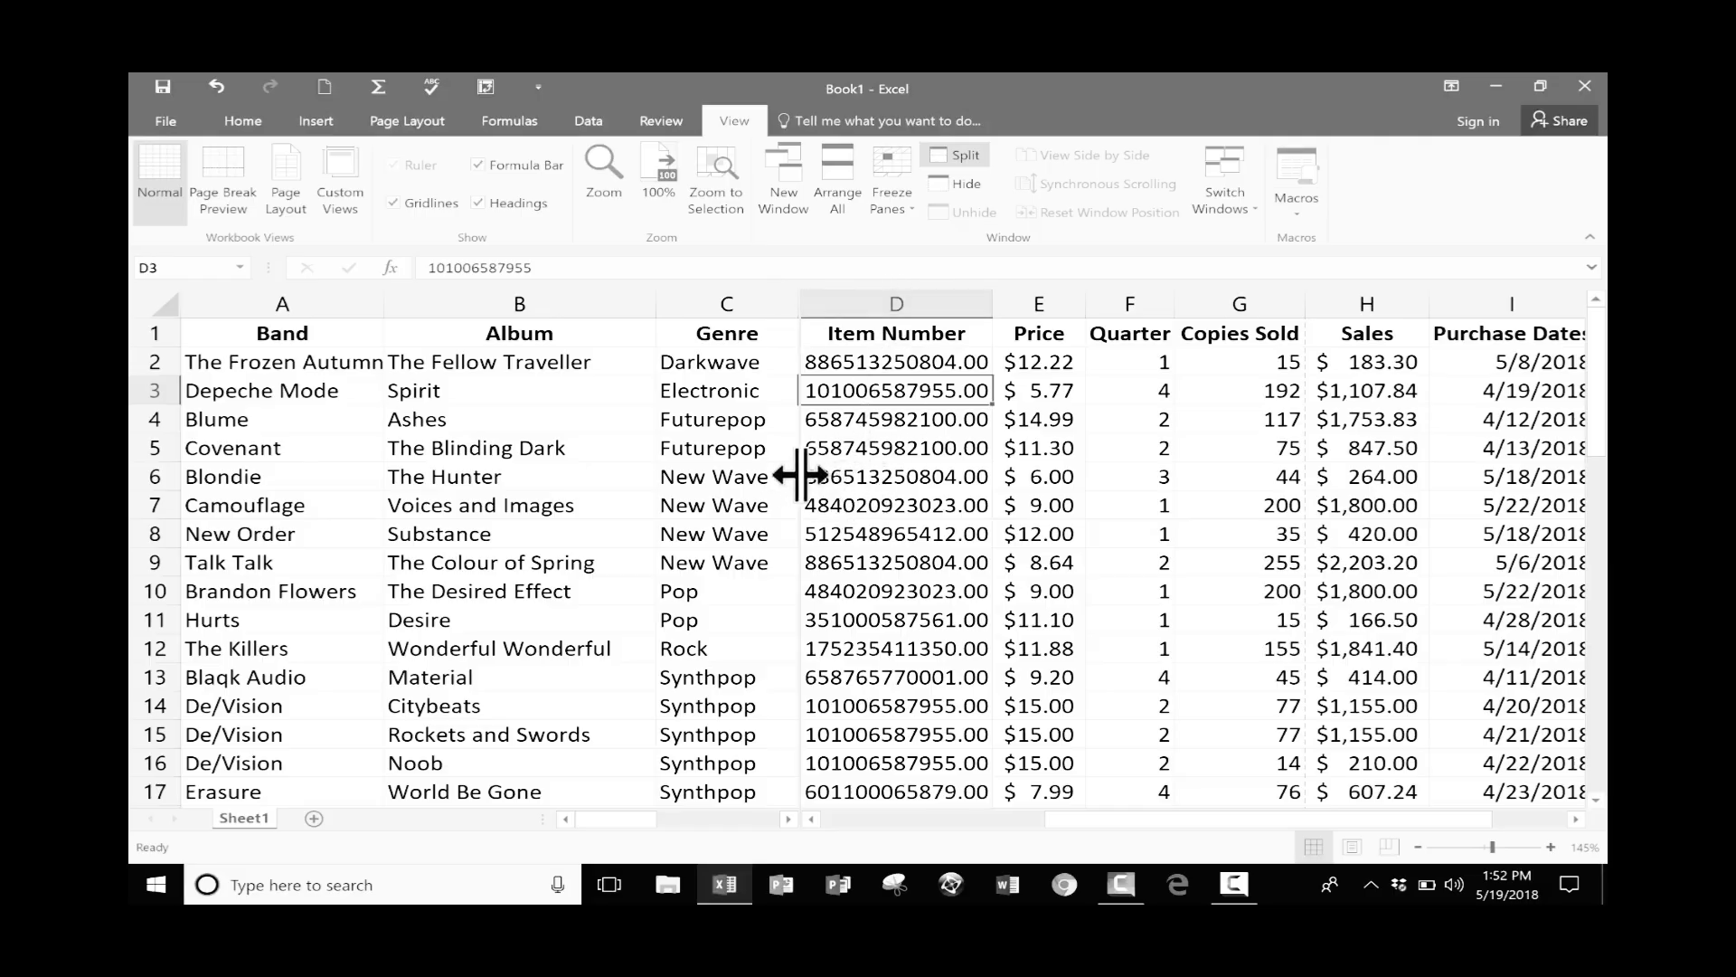
- Browse the columns on each side of the vertical split independently, comparing Band, Album and Genre with the later columns
mouse_move(1291, 821)
left_mouse_down()
mouse_move(1261, 828)
mouse_move(1454, 814)
mouse_move(1284, 800)
left_mouse_up()
left_click_drag(627, 818, 586, 819)
left_click_drag(1171, 818, 1349, 841)
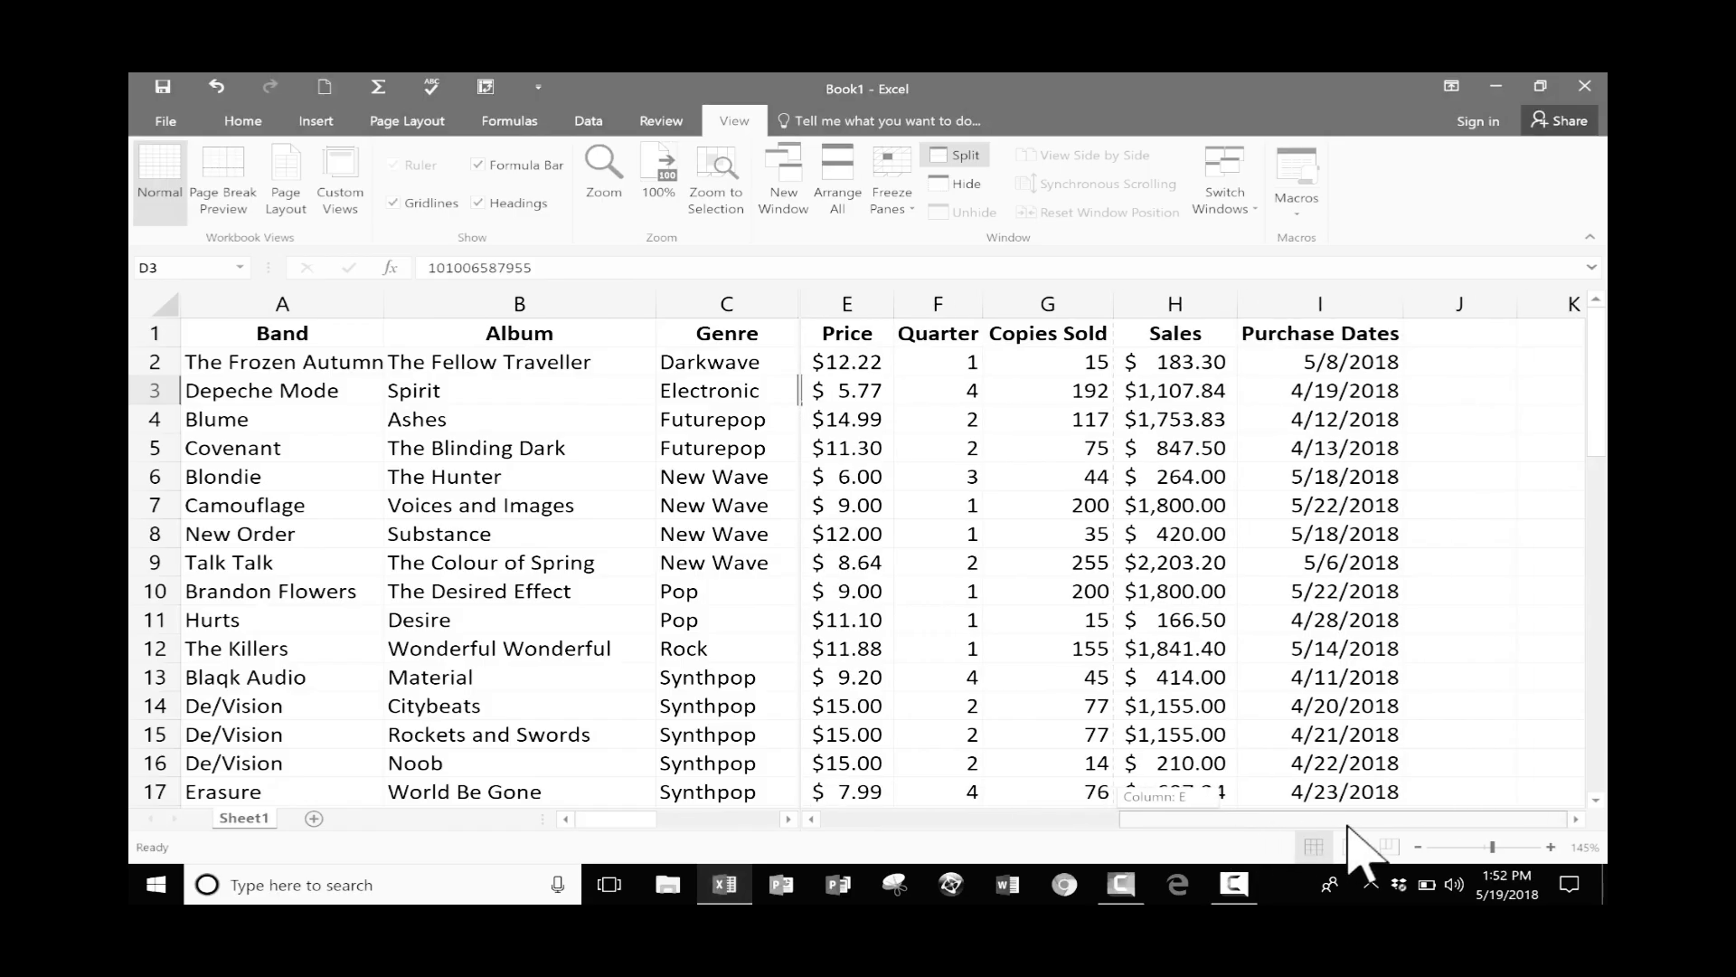
left_click_drag(1243, 833, 1207, 832)
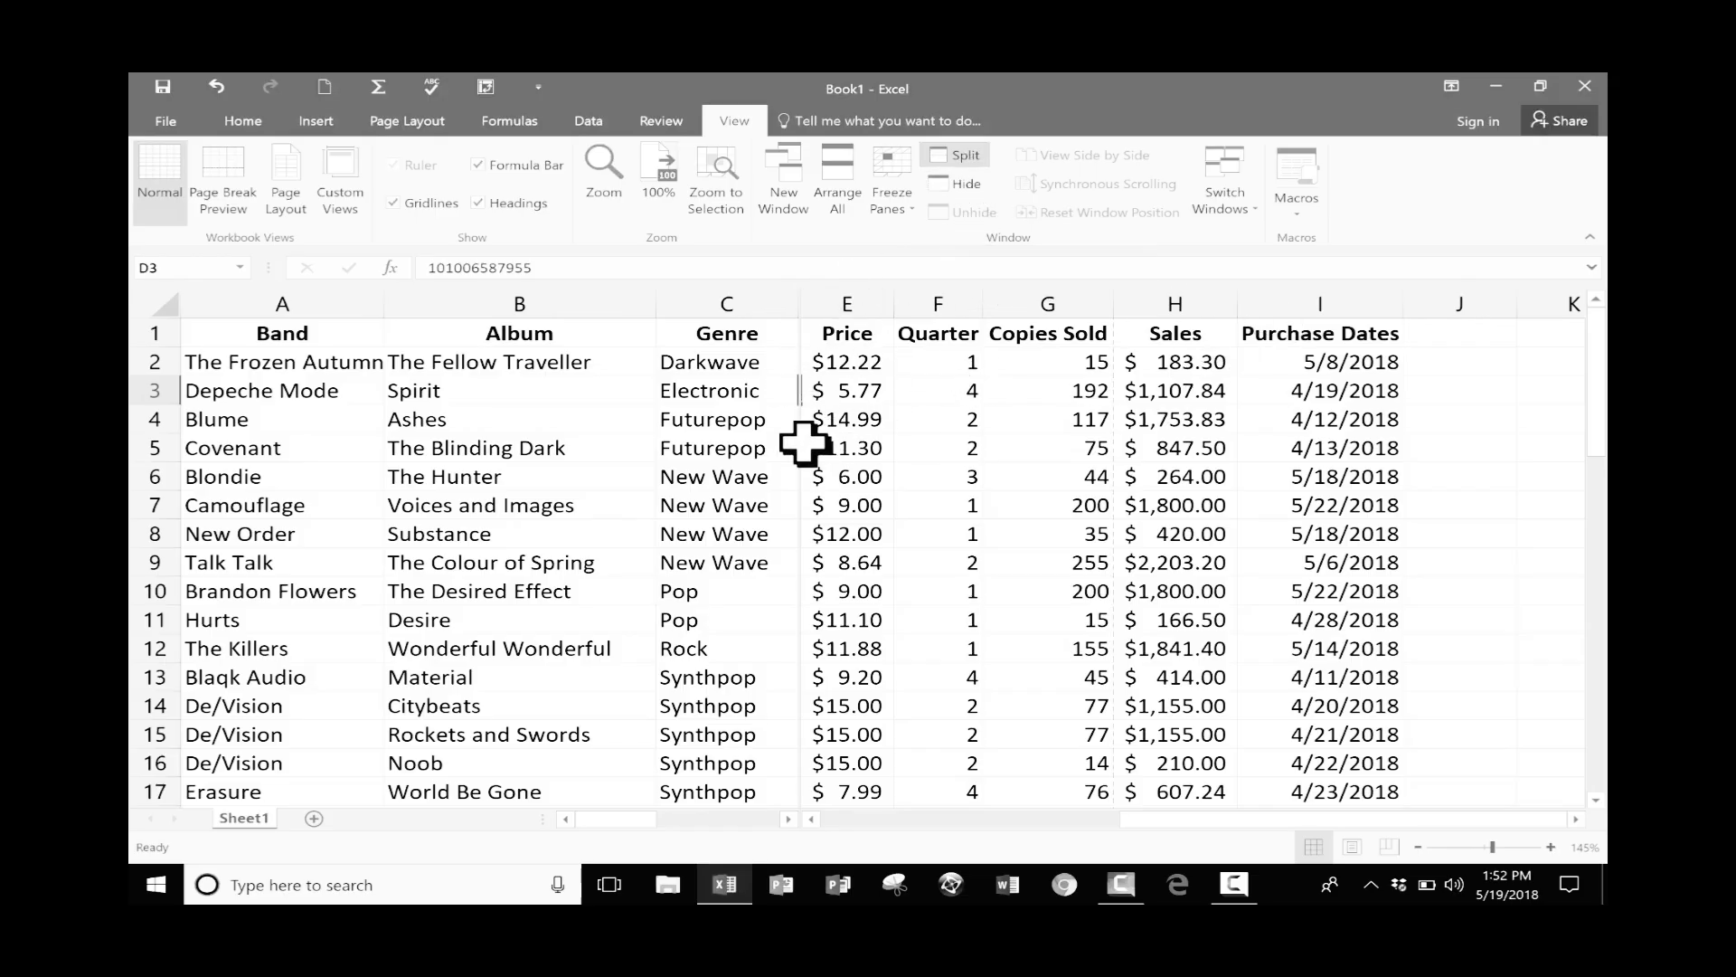
left_click_drag(1182, 819, 1016, 818)
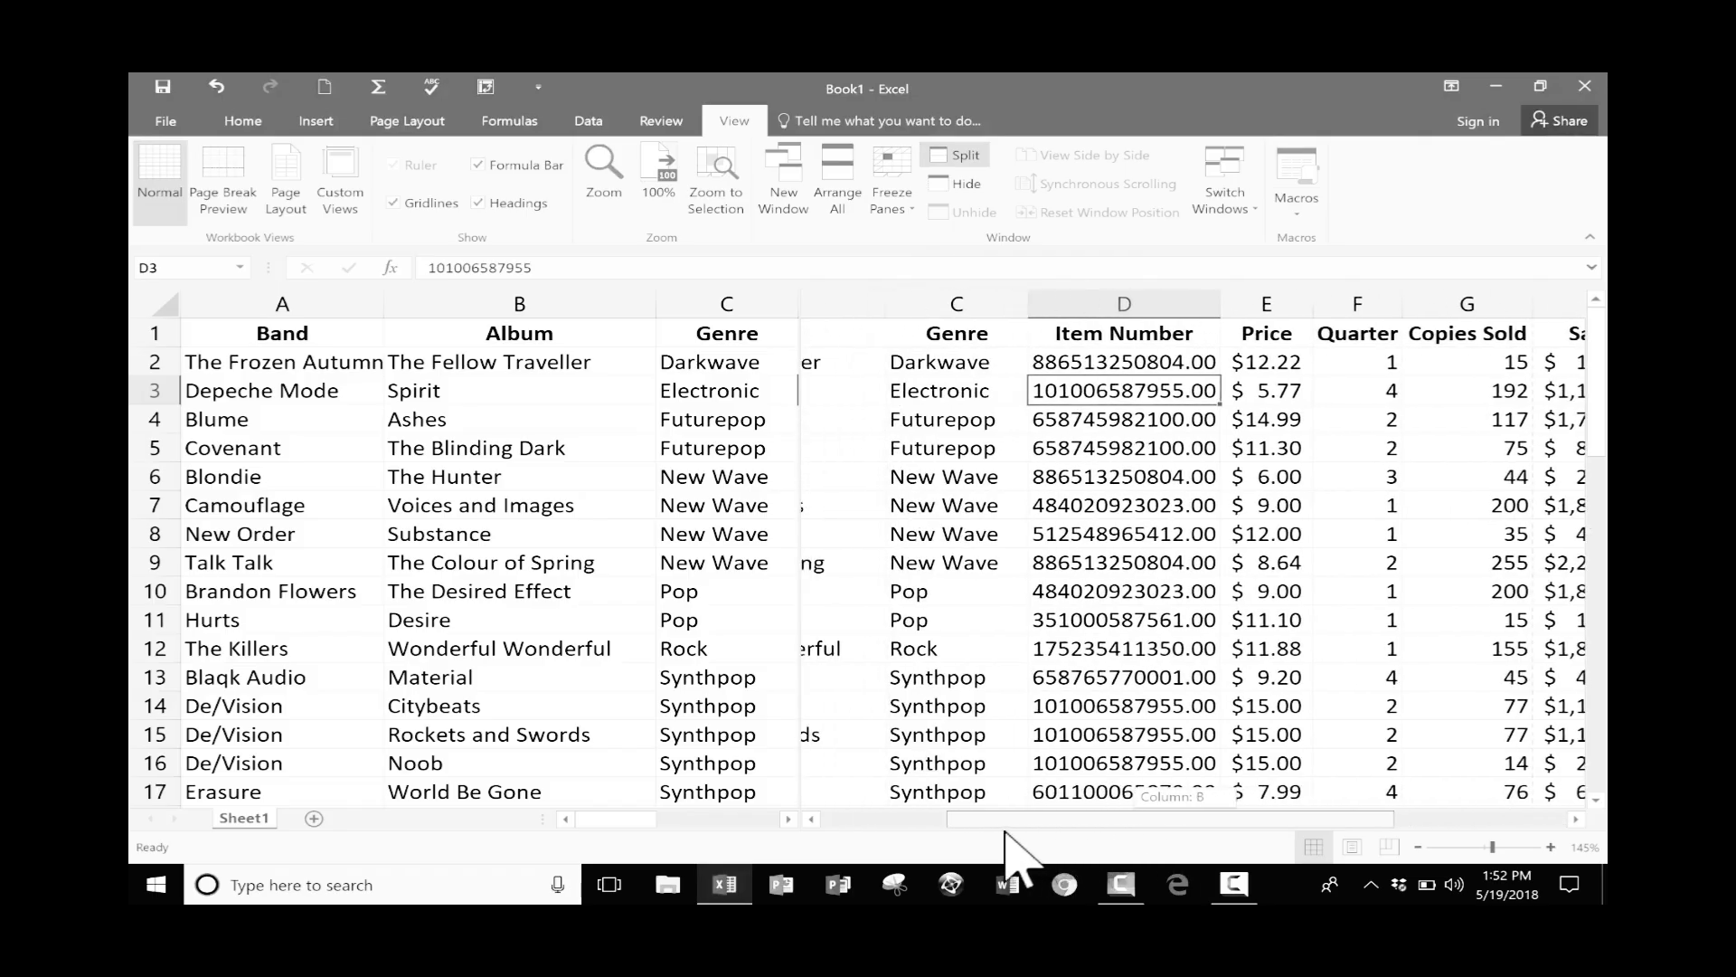
- Move the vertical split to just after column D and remove it from the worksheet
left_click_drag(800, 584, 995, 574)
double_click(994, 575)
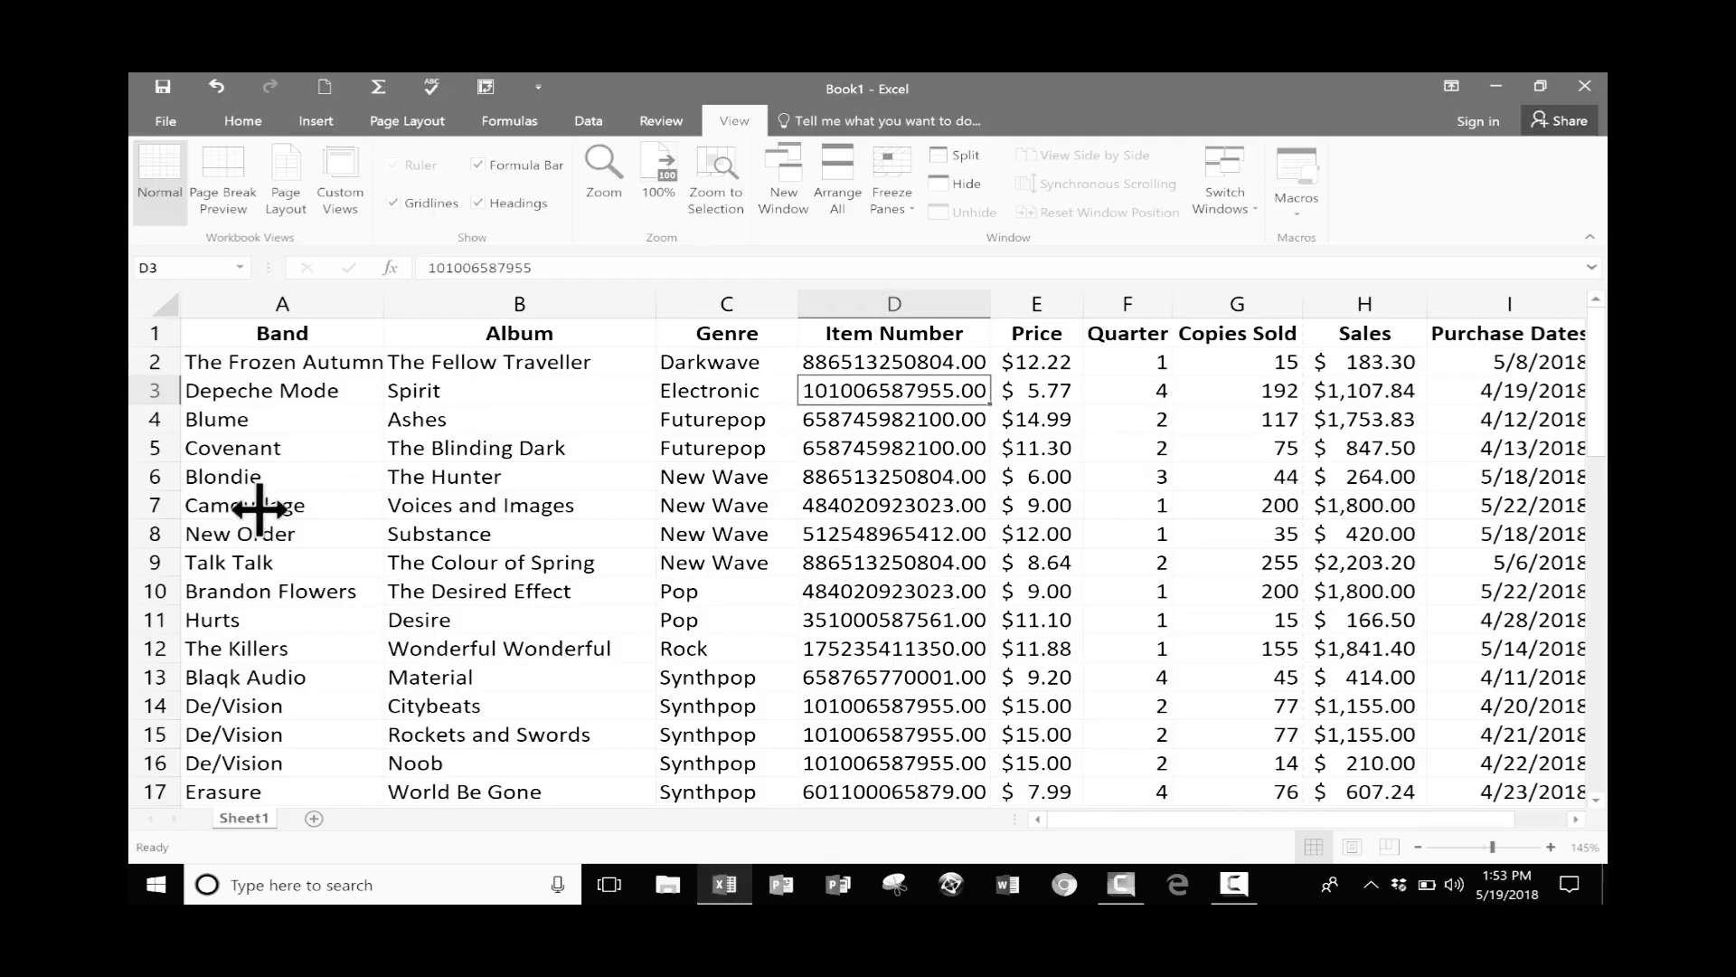
- Split the worksheet into four panes at cell D9 and bring rows 15 to 22 into the upper panes
left_click(916, 563)
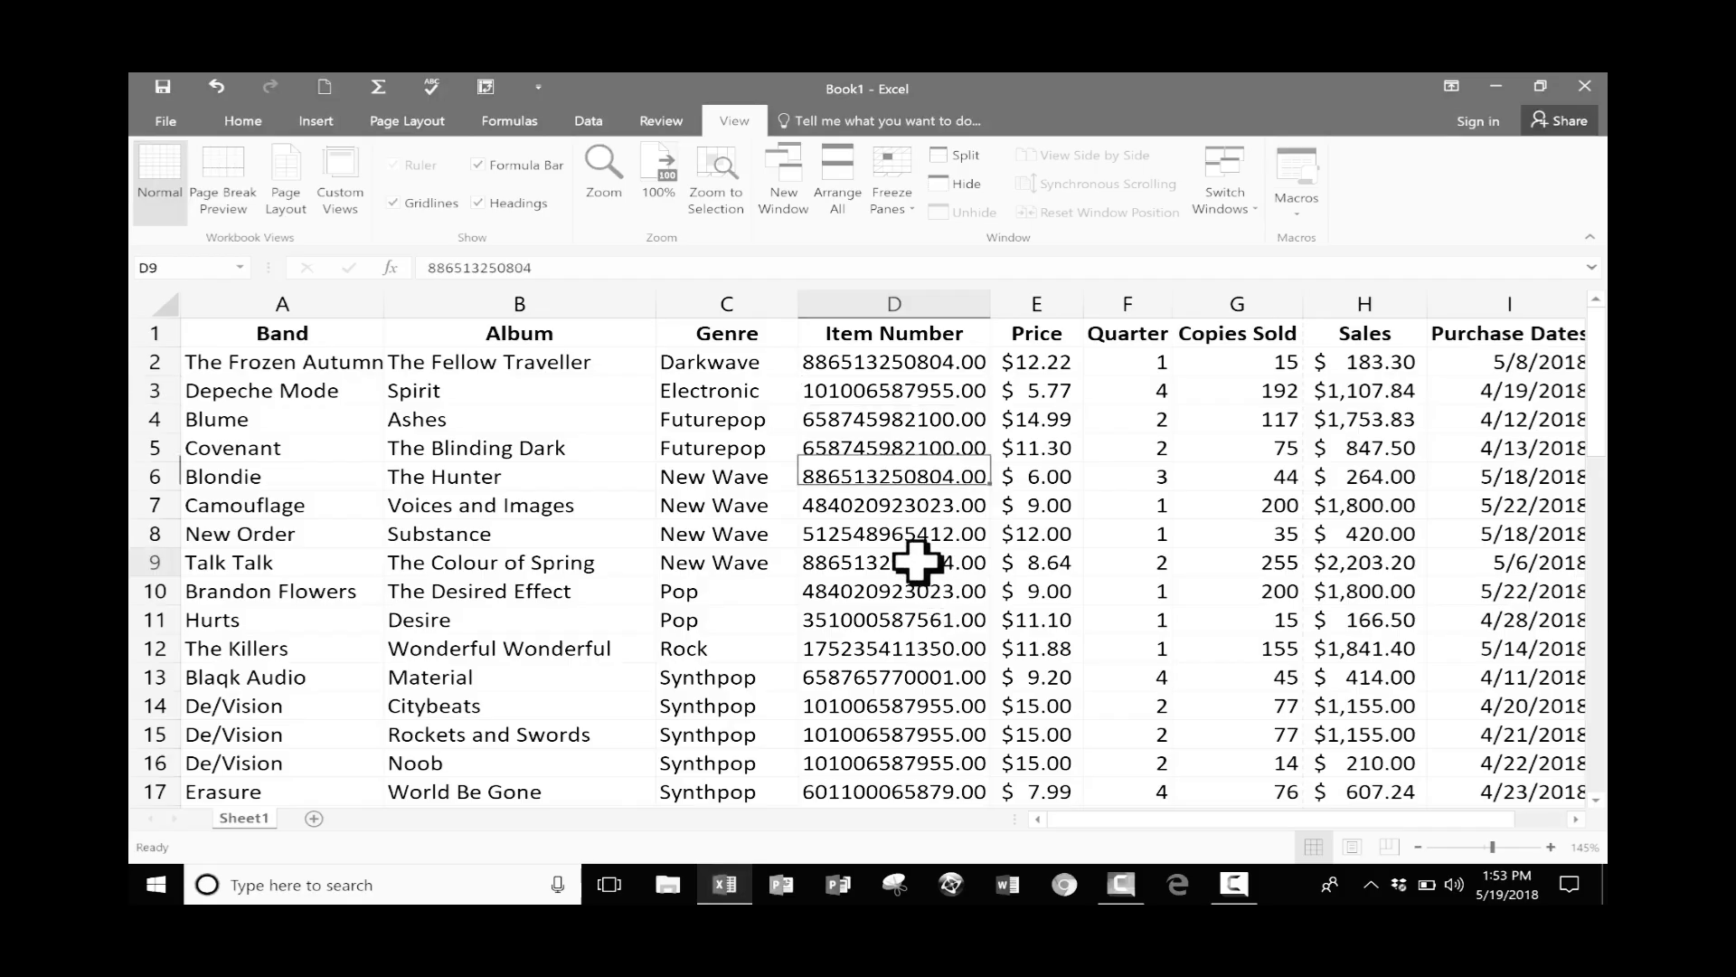
left_click(948, 154)
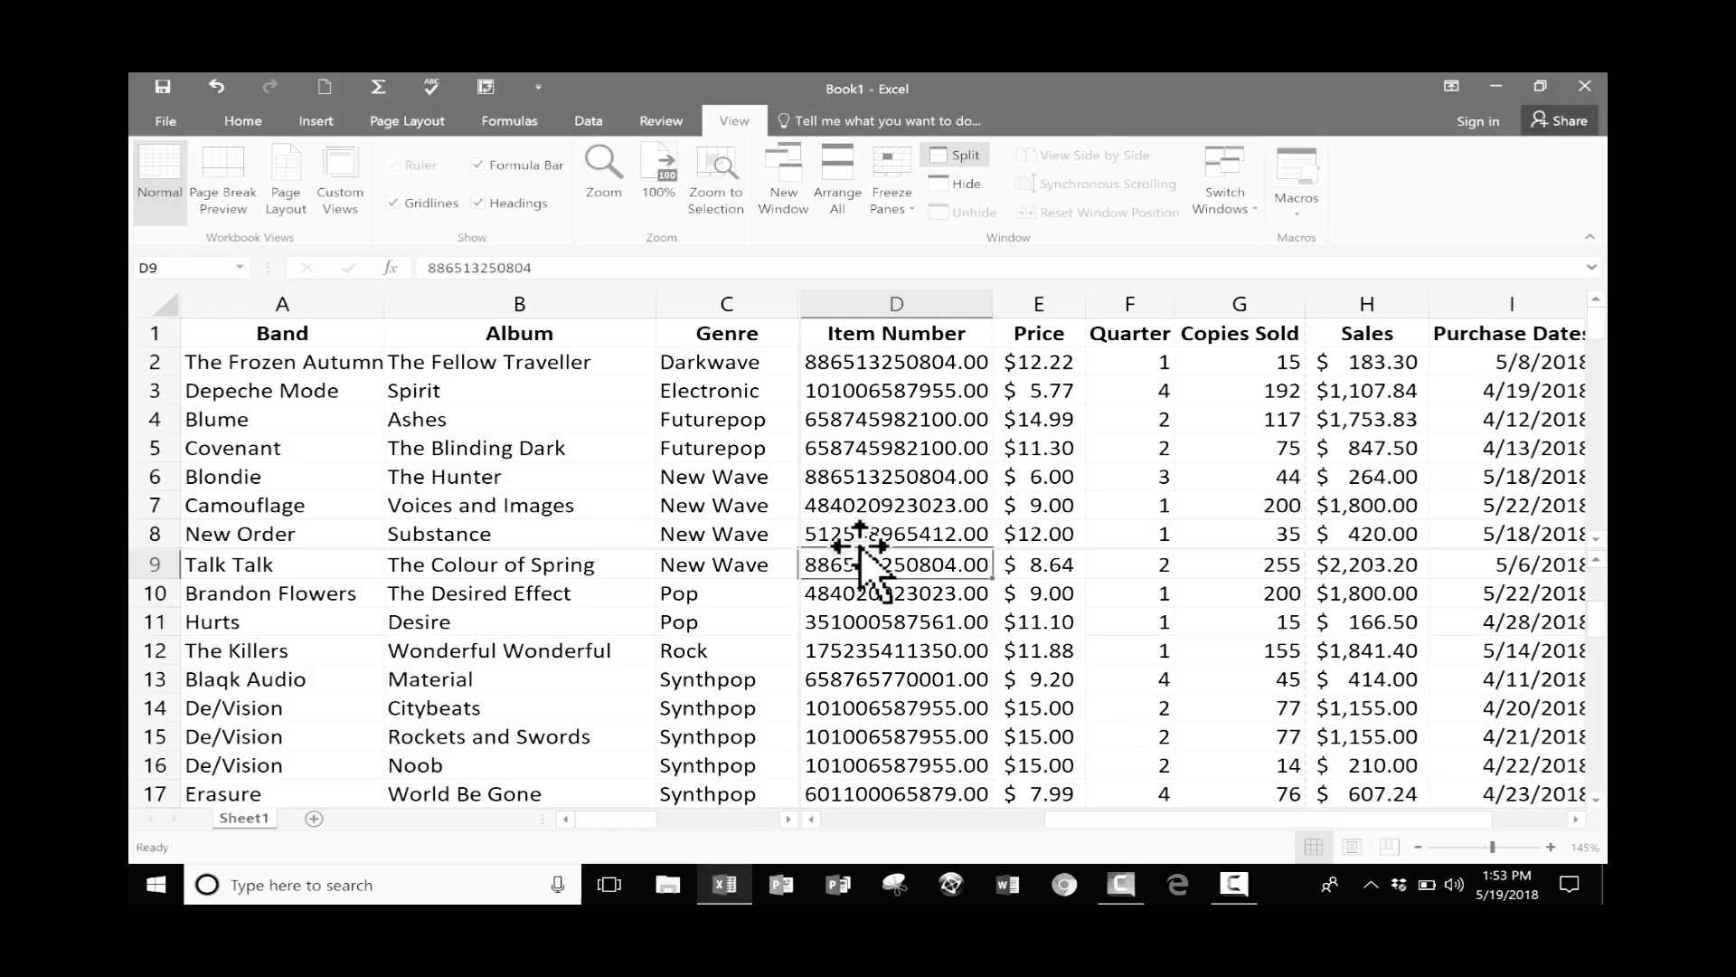
mouse_move(1202, 827)
left_mouse_down()
mouse_move(1126, 829)
mouse_move(1207, 827)
left_mouse_up()
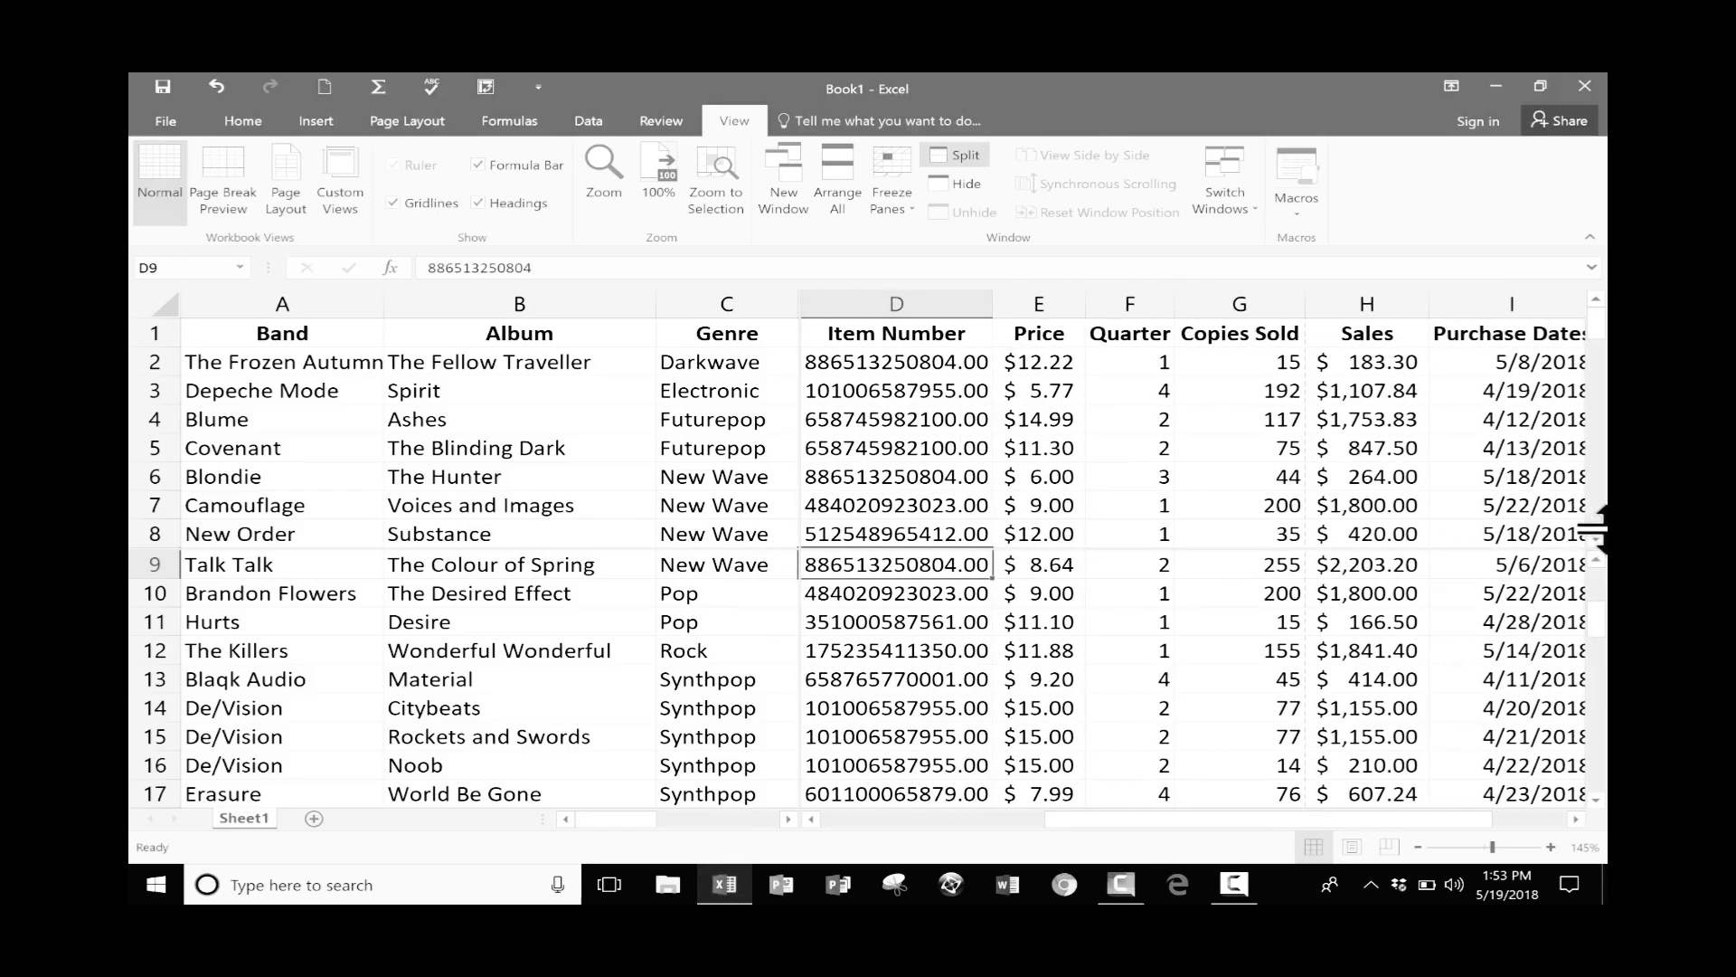
left_click_drag(1595, 312, 1596, 398)
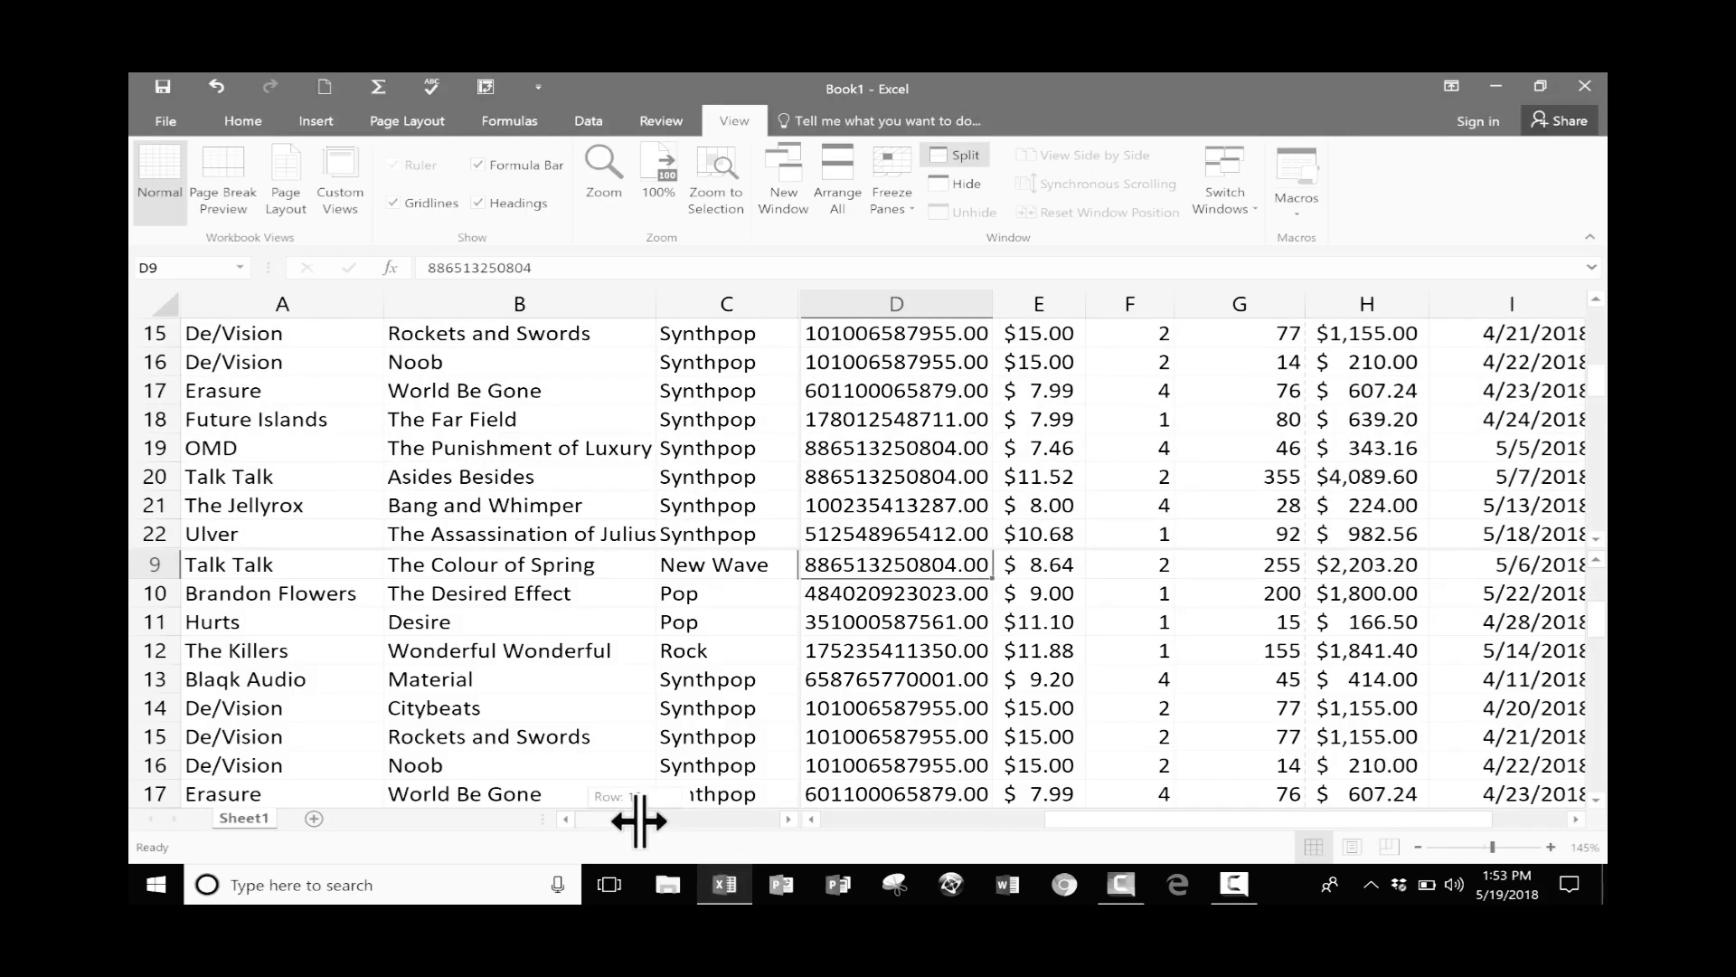
mouse_move(628, 817)
left_mouse_down()
mouse_move(724, 817)
mouse_move(597, 818)
left_mouse_up()
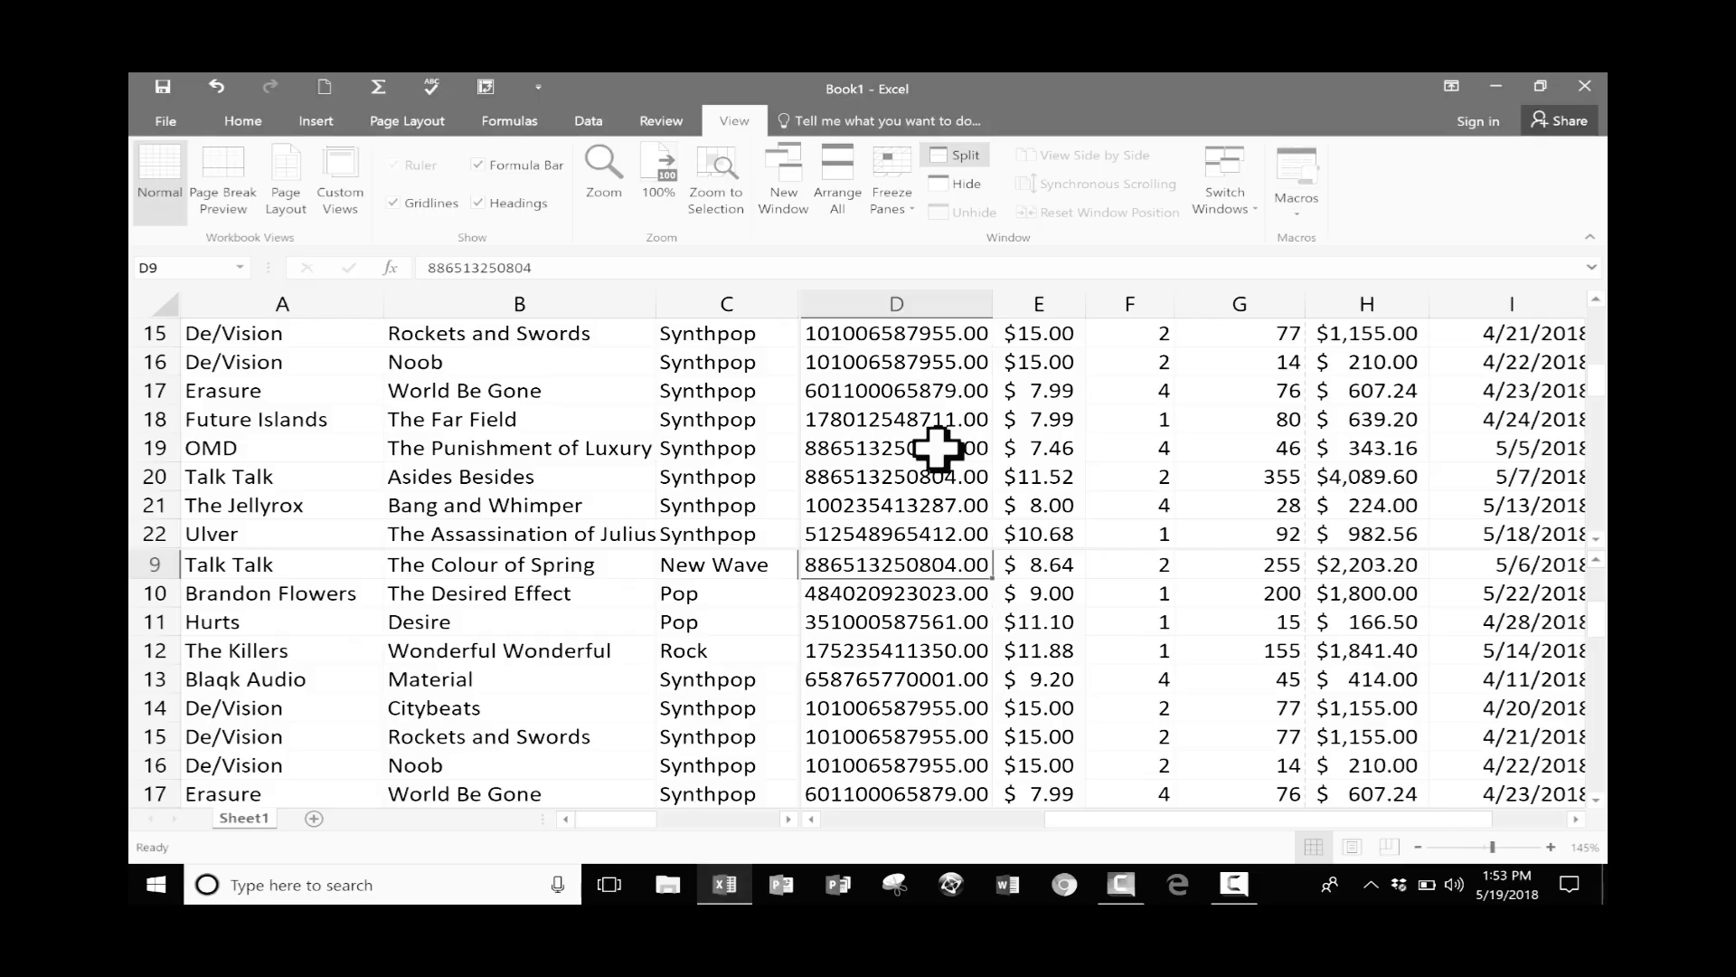
- Remove both the vertical and the horizontal split, restoring a single pane, and return toward the sheet's first rows
double_click(794, 477)
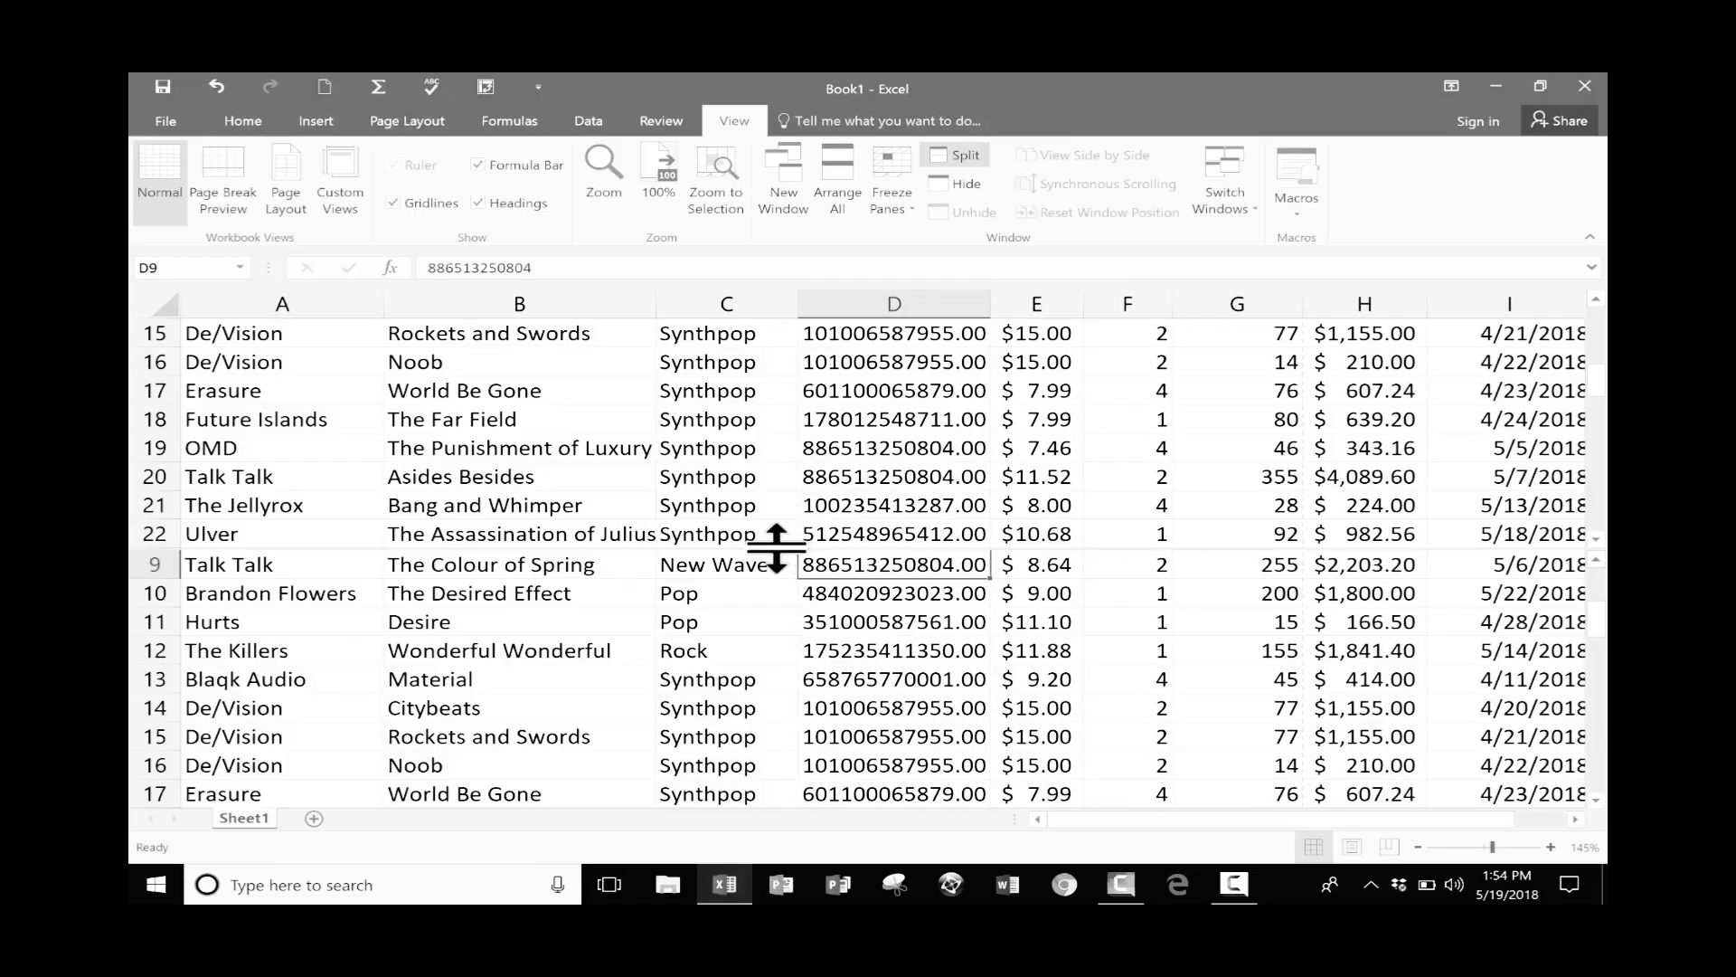
double_click(776, 548)
scroll(682, 551, "up", 5)
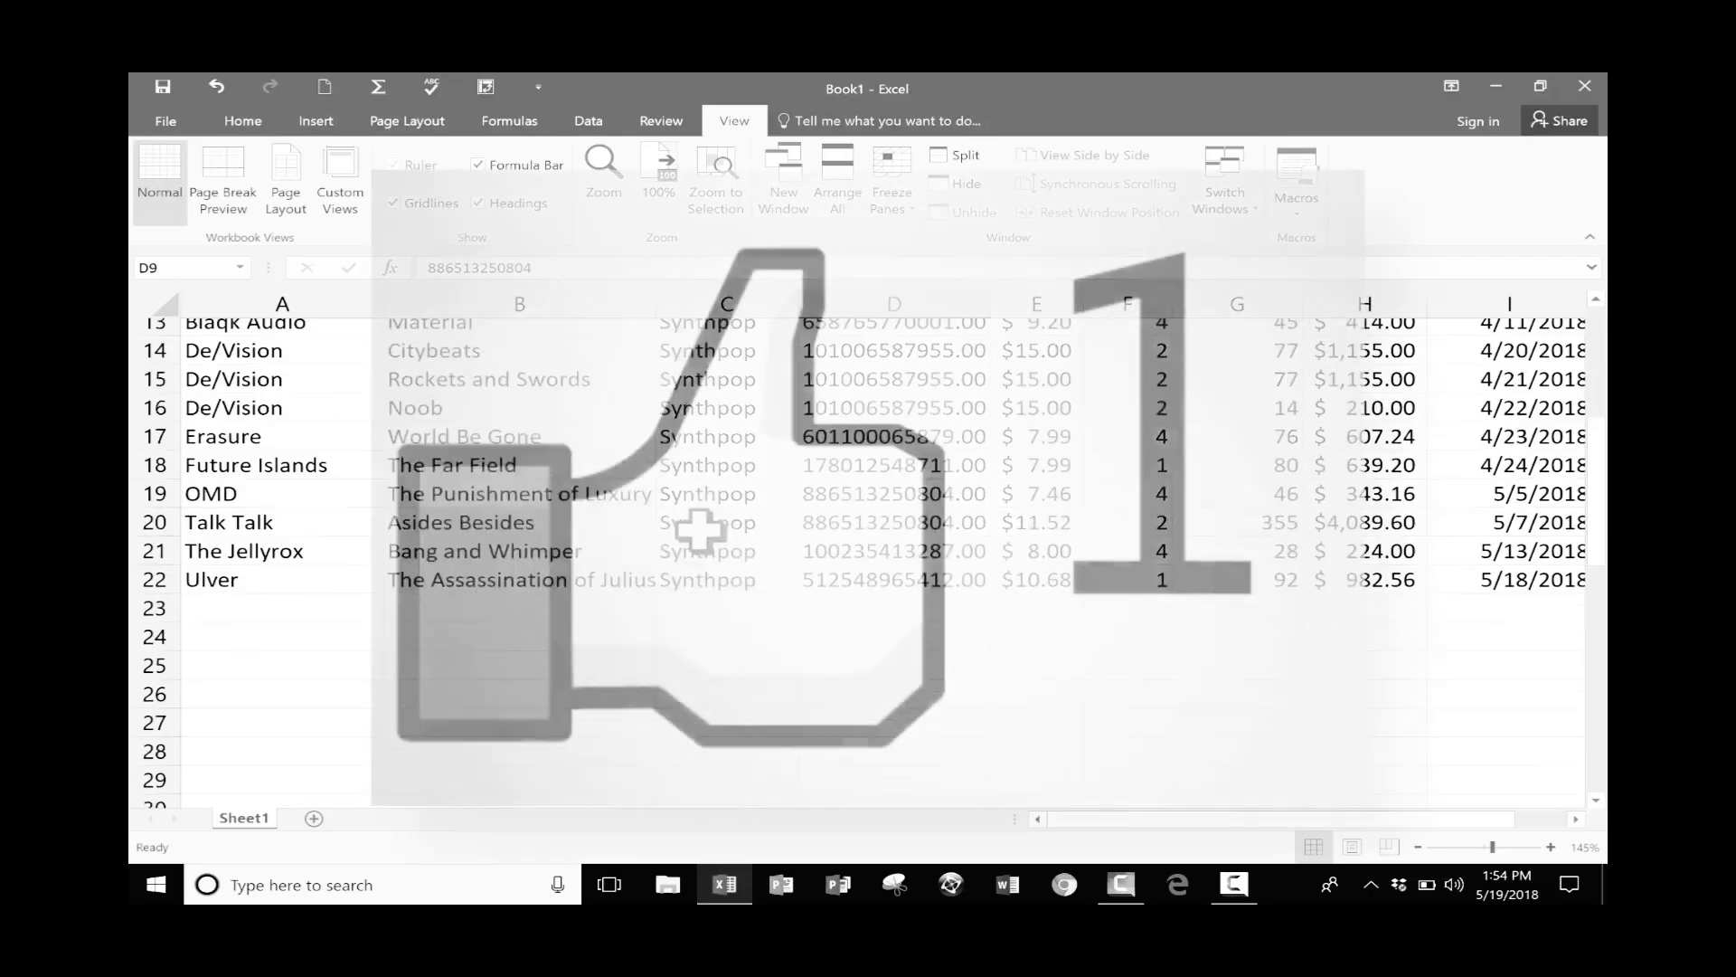